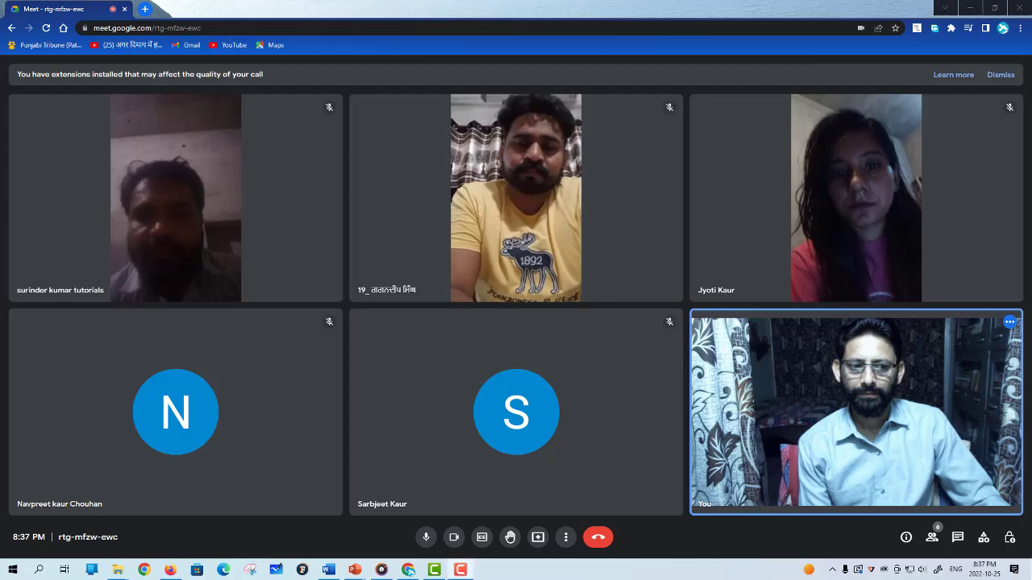
- Hide the Google Meet browser window with Win+D to show the desktop
{"action": "key", "text": "super+d"}
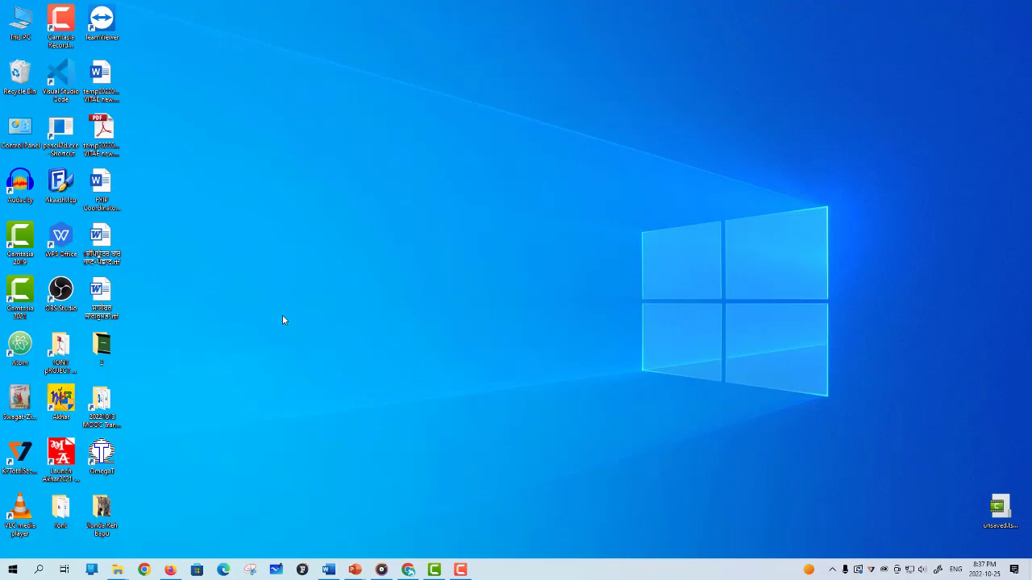
- Open 20221013_Computer_Fundamentals_Lecture_07 (English).docx from the 25-10 folder window
{"action": "mouse_move", "coordinate": [118, 569]}
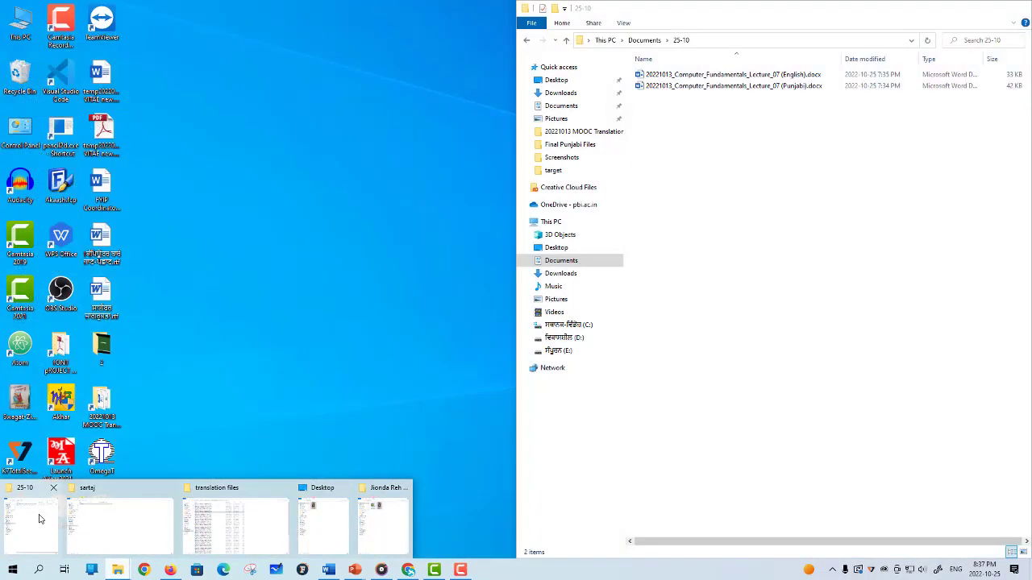
{"action": "left_click", "coordinate": [32, 524]}
{"action": "left_click_drag", "start_coordinate": [774, 19], "coordinate": [467, 42]}
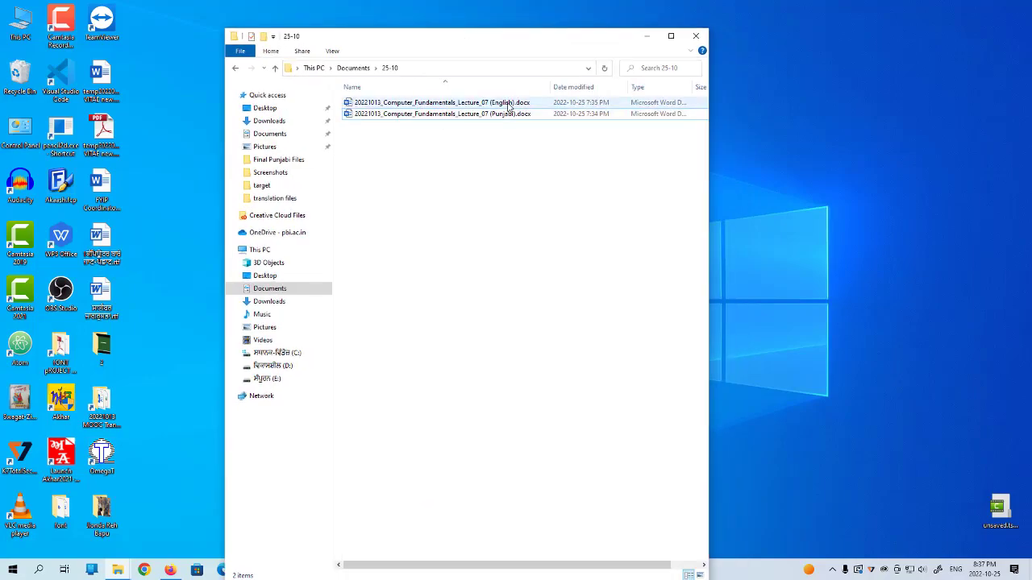
{"action": "left_click", "coordinate": [461, 105]}
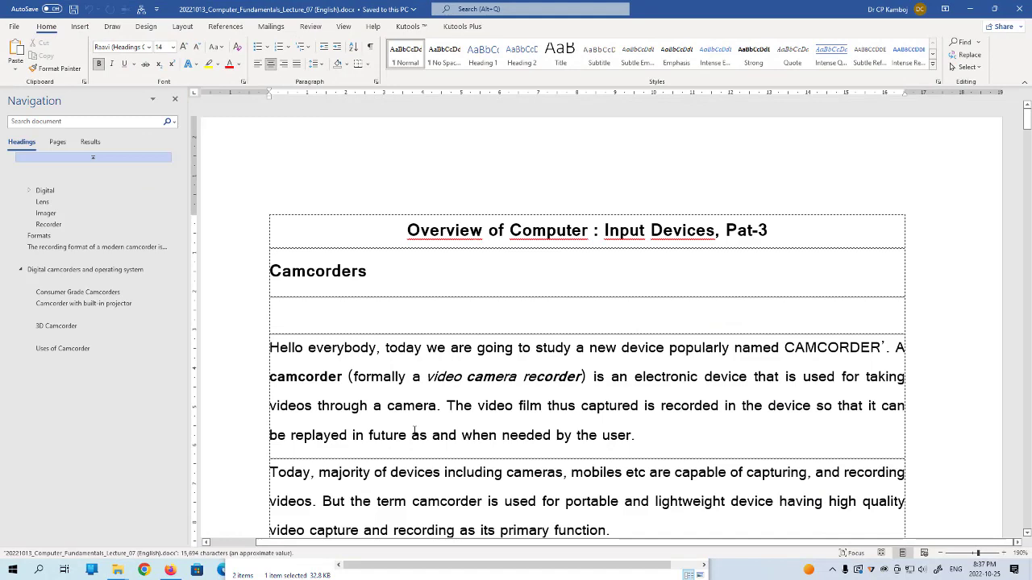
- Close the Navigation pane and copy the entire English lecture text
{"action": "left_click", "coordinate": [175, 99]}
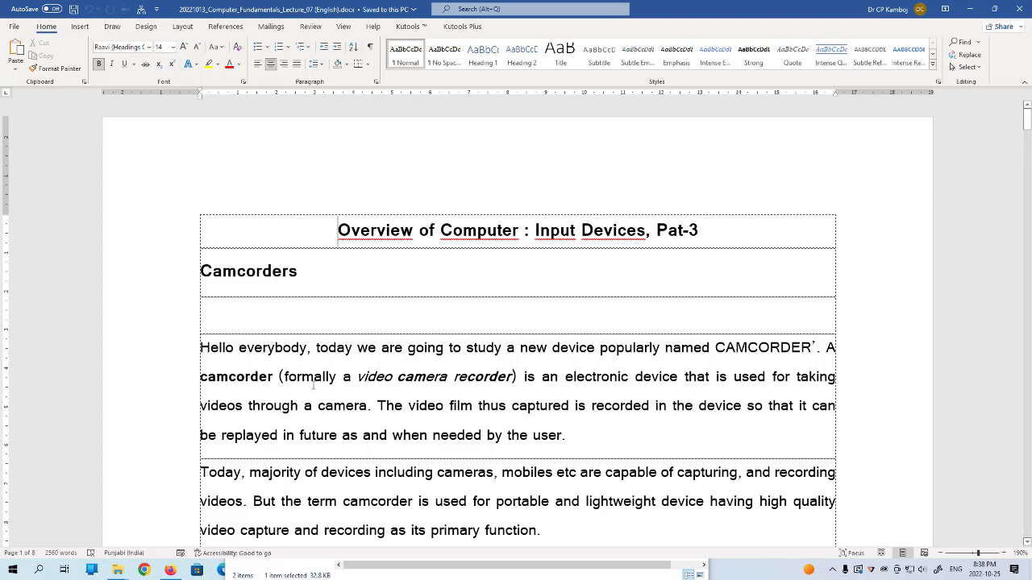
{"action": "left_click", "coordinate": [313, 383]}
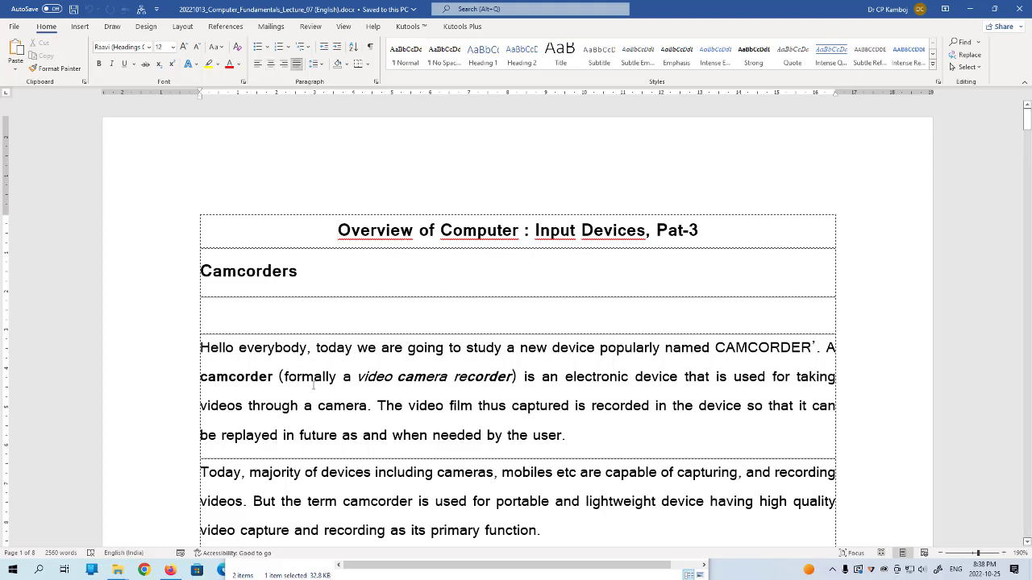
{"action": "key", "text": "ctrl+a"}
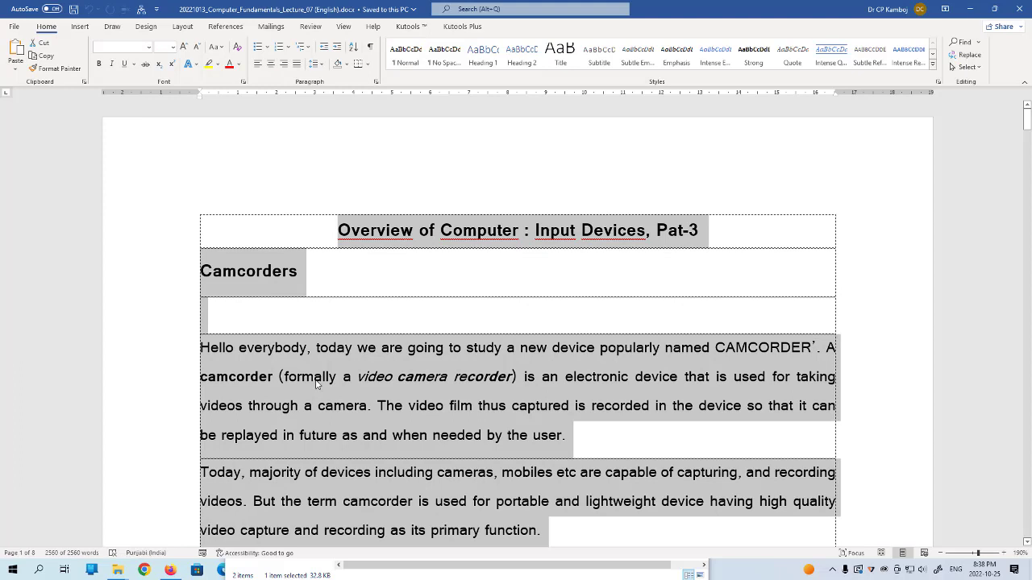
{"action": "right_click", "coordinate": [317, 380]}
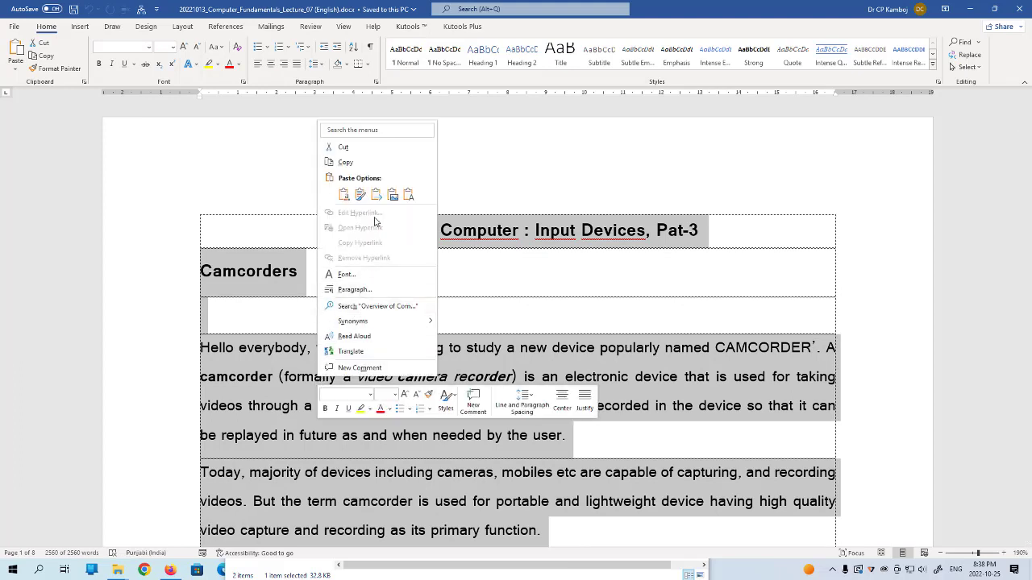
{"action": "left_click", "coordinate": [352, 164]}
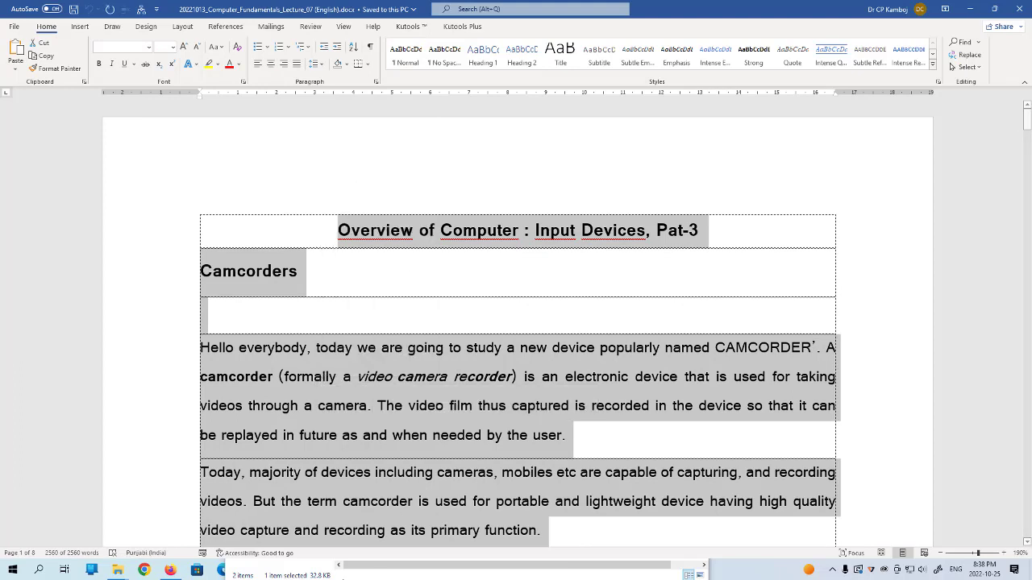
{"action": "left_click", "coordinate": [169, 570]}
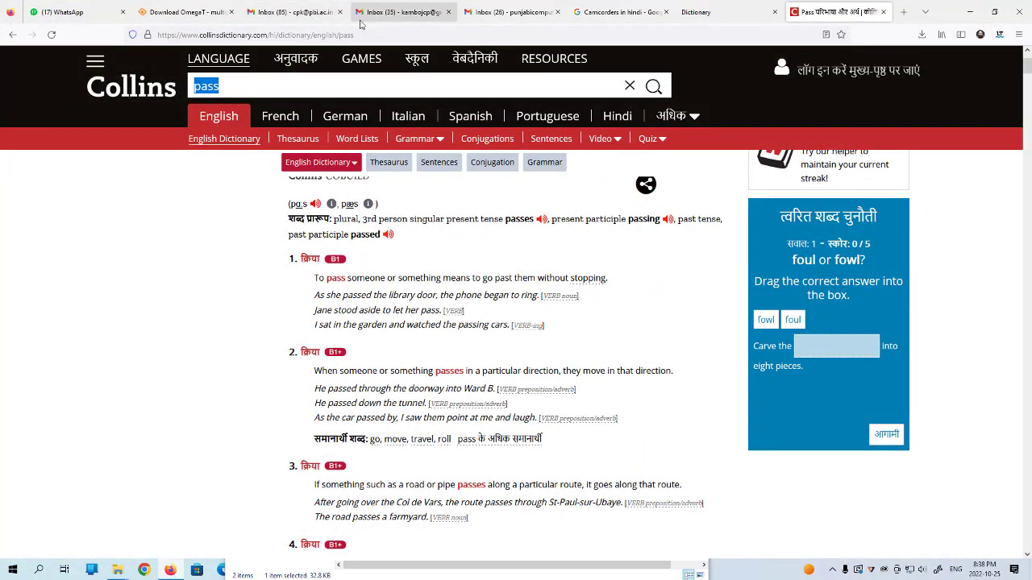
- Launch Google Docs from the Google apps menu in the Gmail inbox
{"action": "left_click", "coordinate": [411, 12]}
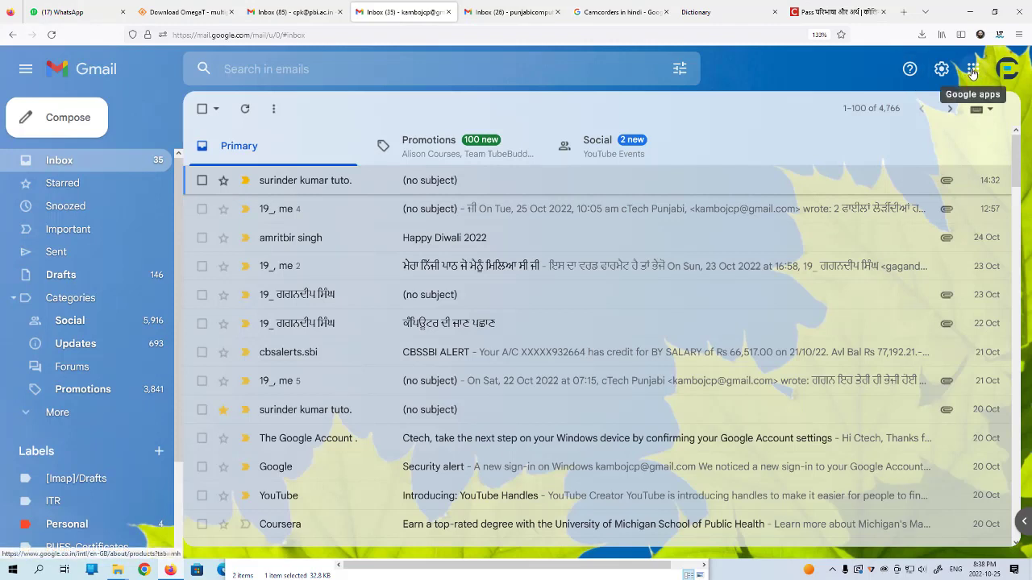
{"action": "left_click", "coordinate": [973, 71]}
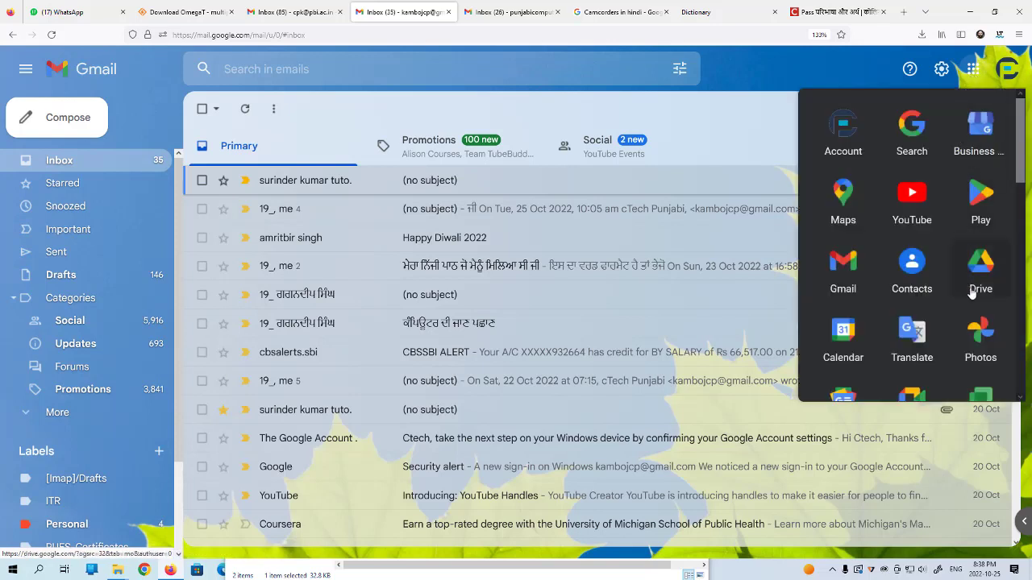
{"action": "scroll", "coordinate": [978, 296], "scroll_direction": "down", "scroll_amount": 2}
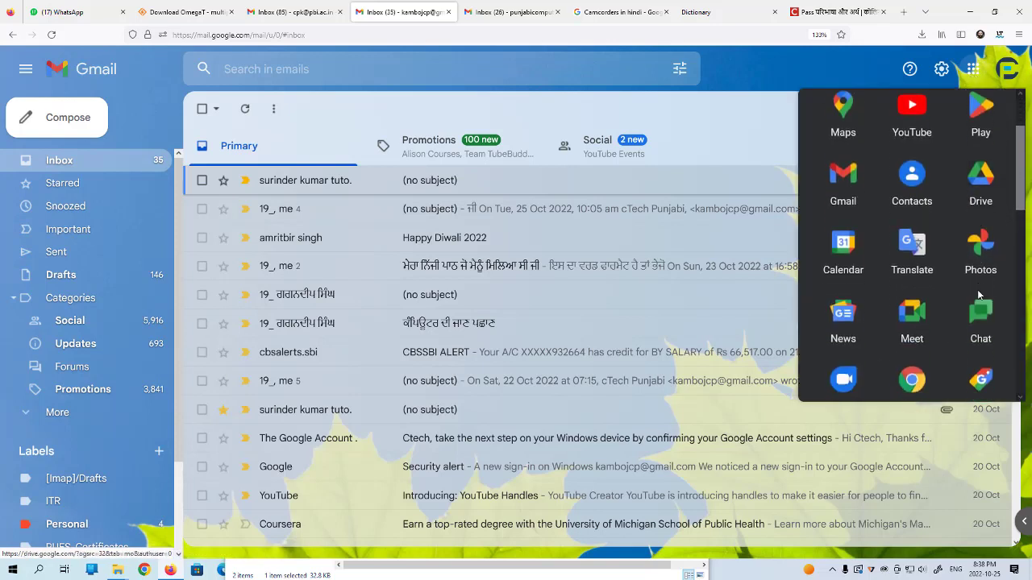
{"action": "scroll", "coordinate": [960, 291], "scroll_direction": "down", "scroll_amount": 1}
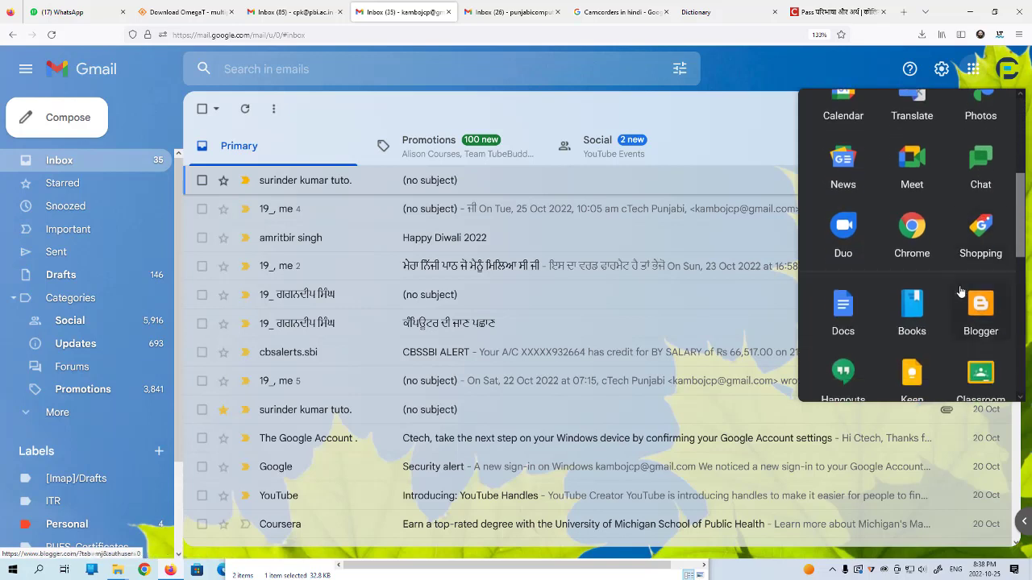
{"action": "left_click", "coordinate": [845, 311]}
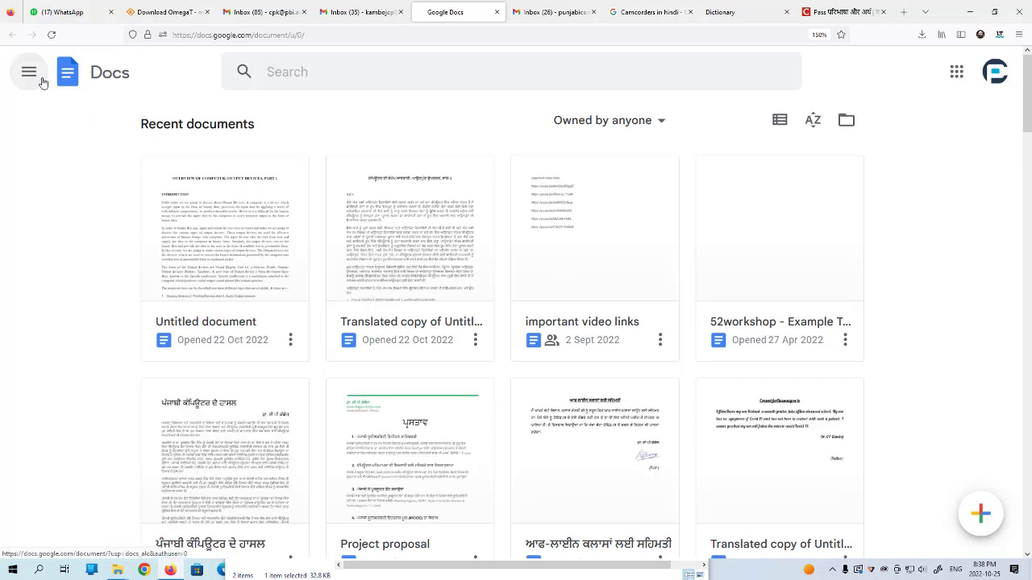
- Create a new blank Google Docs document from the Docs home page
{"action": "left_click", "coordinate": [67, 78]}
{"action": "left_click", "coordinate": [31, 75]}
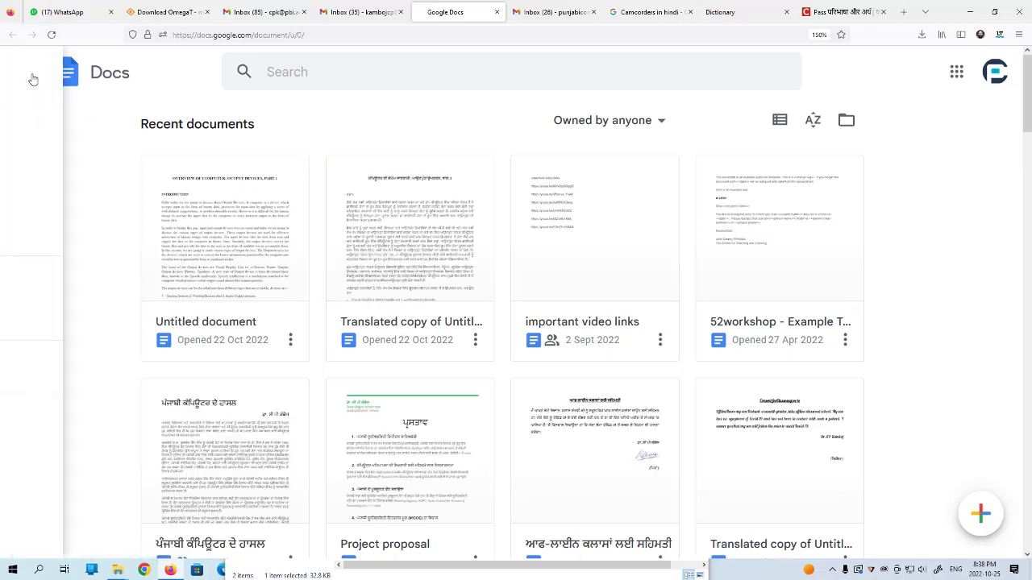
{"action": "left_click", "coordinate": [45, 138]}
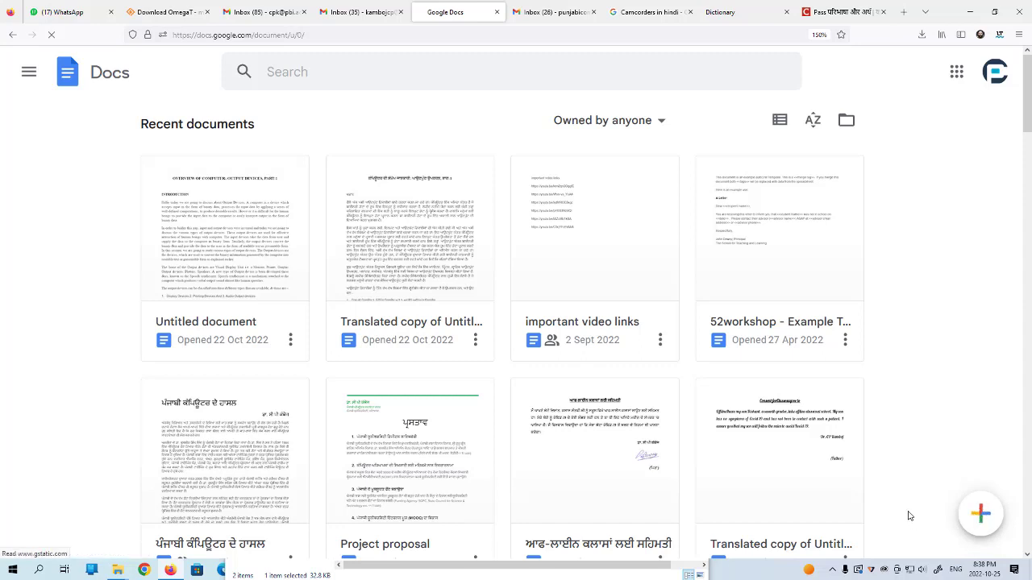
{"action": "left_click", "coordinate": [981, 520]}
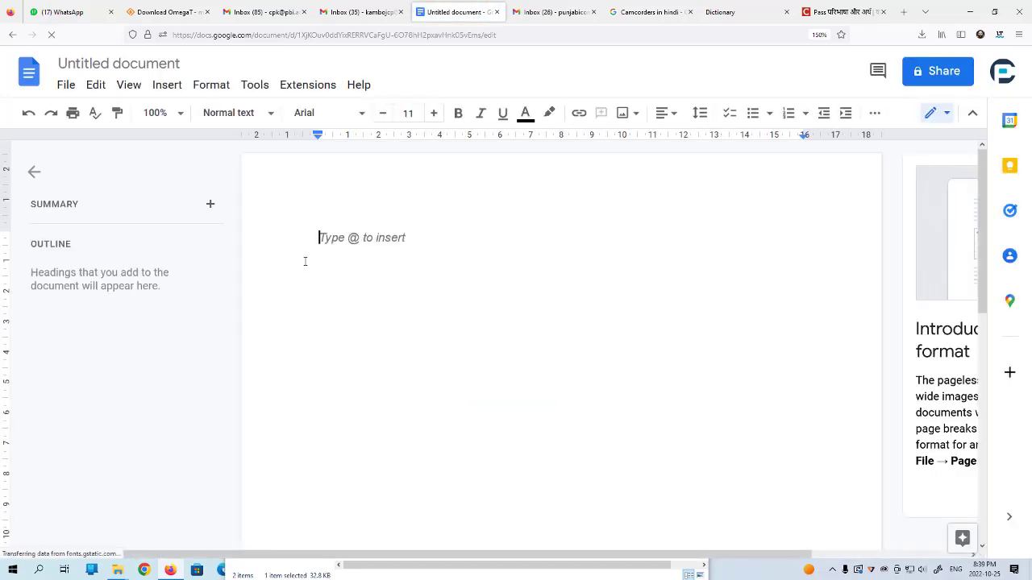
- Paste the copied camcorder lecture into the new document and return to its top
{"action": "key", "text": "ctrl+v"}
{"action": "scroll", "coordinate": [395, 365], "scroll_direction": "up", "scroll_amount": 3}
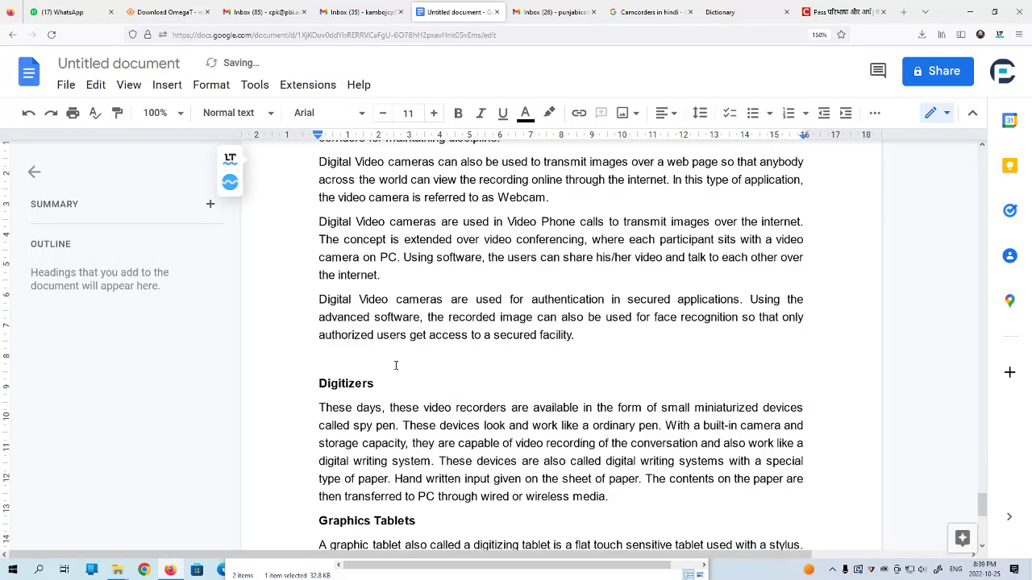
{"action": "scroll", "coordinate": [395, 365], "scroll_direction": "up", "scroll_amount": 5}
{"action": "scroll", "coordinate": [396, 365], "scroll_direction": "up", "scroll_amount": 5}
{"action": "scroll", "coordinate": [396, 365], "scroll_direction": "up", "scroll_amount": 5}
{"action": "scroll", "coordinate": [396, 365], "scroll_direction": "up", "scroll_amount": 3}
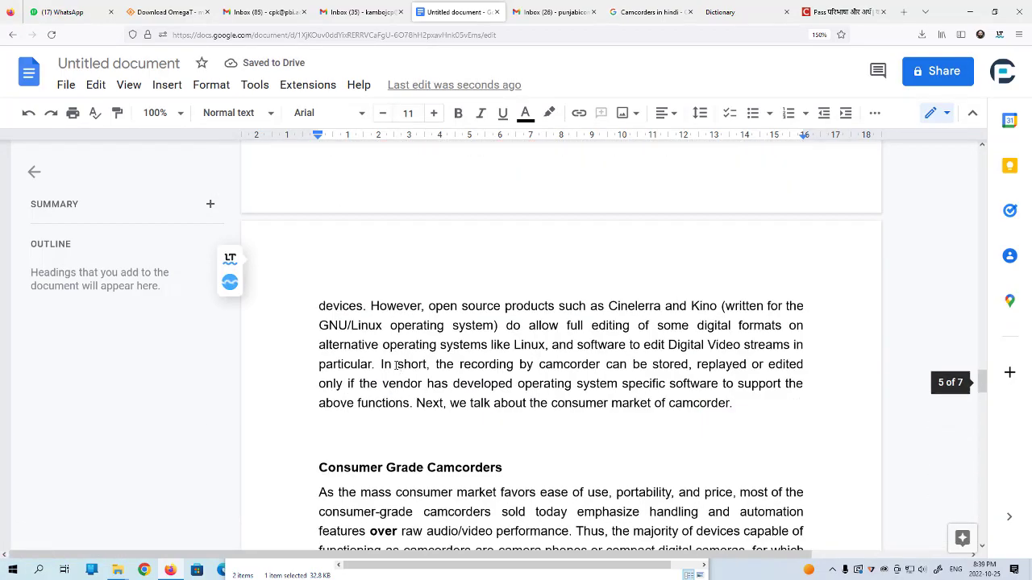
{"action": "scroll", "coordinate": [396, 365], "scroll_direction": "up", "scroll_amount": 5}
{"action": "scroll", "coordinate": [396, 366], "scroll_direction": "up", "scroll_amount": 5}
{"action": "scroll", "coordinate": [396, 366], "scroll_direction": "up", "scroll_amount": 5}
{"action": "scroll", "coordinate": [396, 366], "scroll_direction": "up", "scroll_amount": 5}
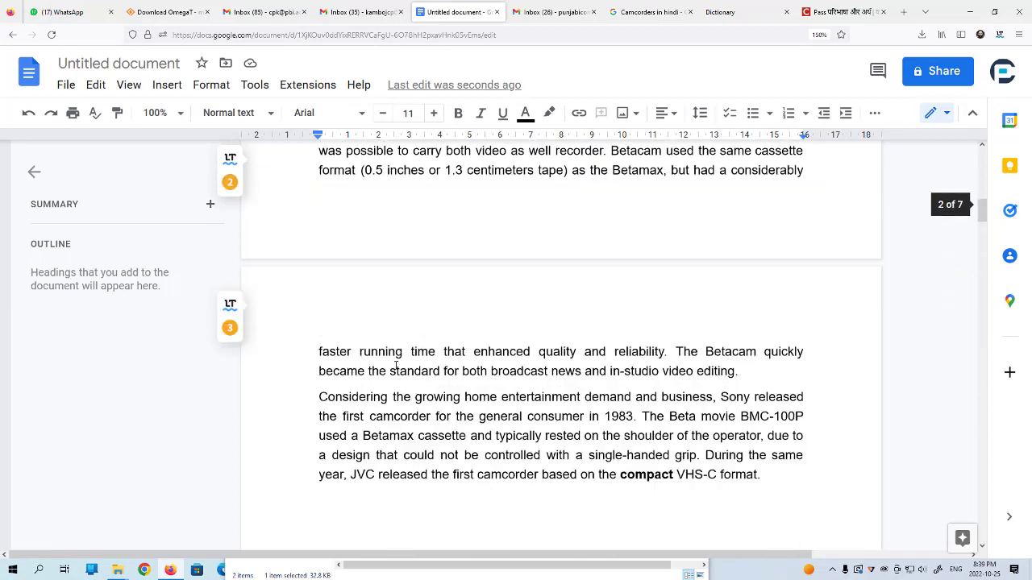
{"action": "scroll", "coordinate": [396, 365], "scroll_direction": "up", "scroll_amount": 5}
{"action": "scroll", "coordinate": [395, 365], "scroll_direction": "up", "scroll_amount": 5}
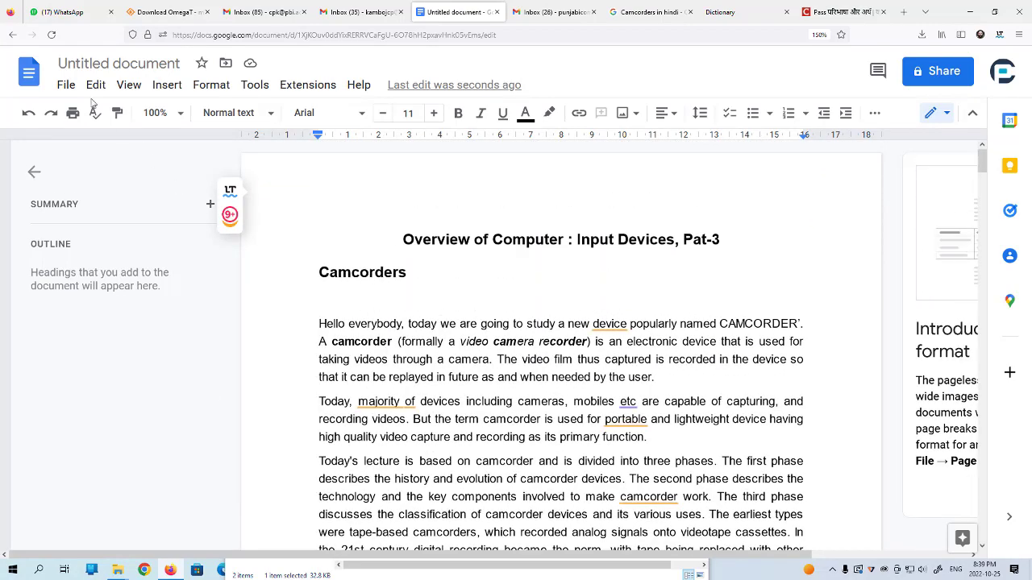
- Translate the lecture document into Punjabi with Tools > Translate document
{"action": "left_click", "coordinate": [255, 85]}
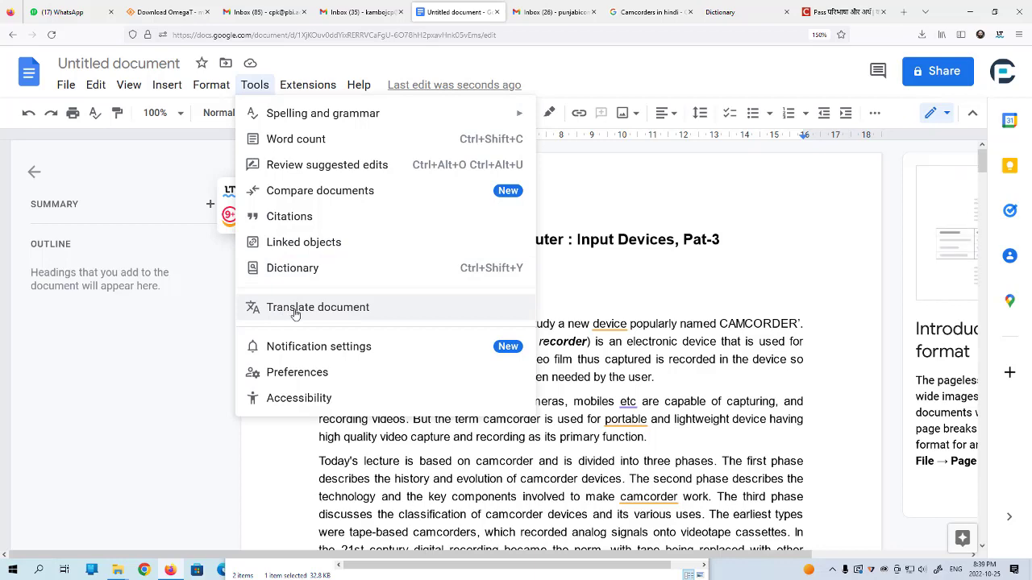
{"action": "left_click", "coordinate": [295, 314]}
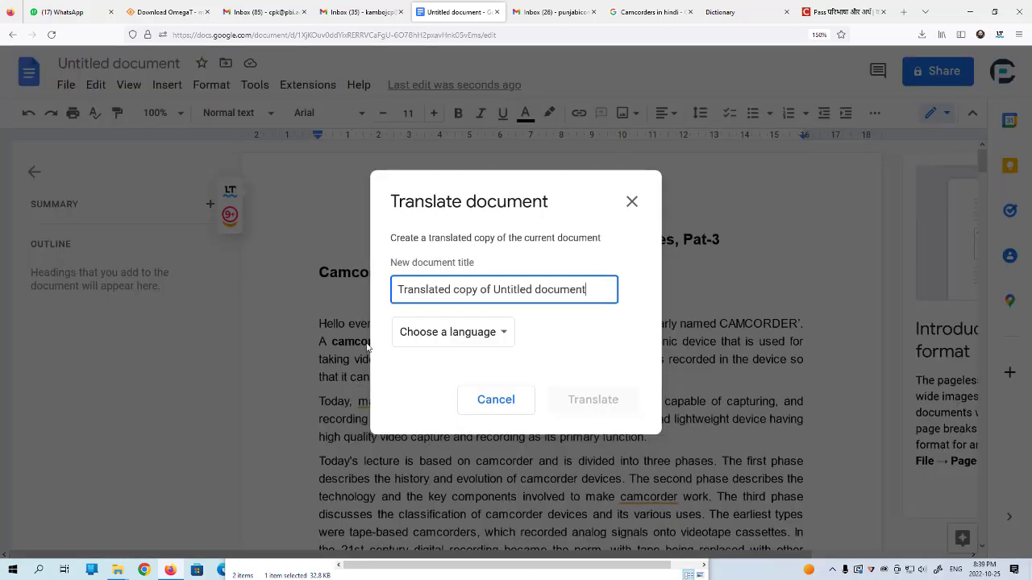
{"action": "left_click", "coordinate": [490, 332]}
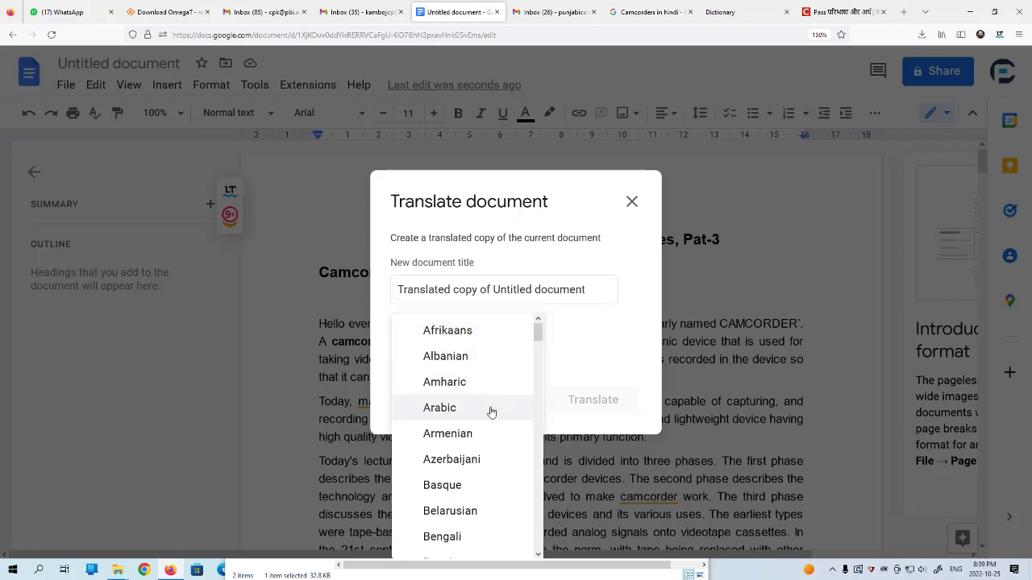
{"action": "scroll", "coordinate": [492, 419], "scroll_direction": "down", "scroll_amount": 5}
{"action": "scroll", "coordinate": [497, 433], "scroll_direction": "down", "scroll_amount": 5}
{"action": "scroll", "coordinate": [499, 438], "scroll_direction": "down", "scroll_amount": 5}
{"action": "scroll", "coordinate": [499, 438], "scroll_direction": "down", "scroll_amount": 5}
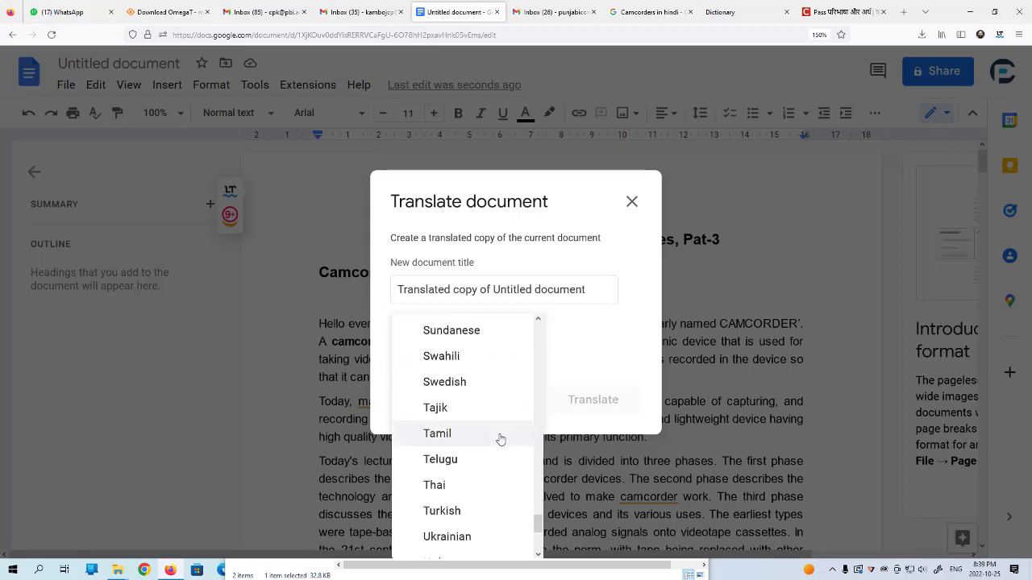
{"action": "scroll", "coordinate": [499, 438], "scroll_direction": "down", "scroll_amount": 3}
{"action": "scroll", "coordinate": [500, 440], "scroll_direction": "up", "scroll_amount": 5}
{"action": "scroll", "coordinate": [500, 439], "scroll_direction": "up", "scroll_amount": 2}
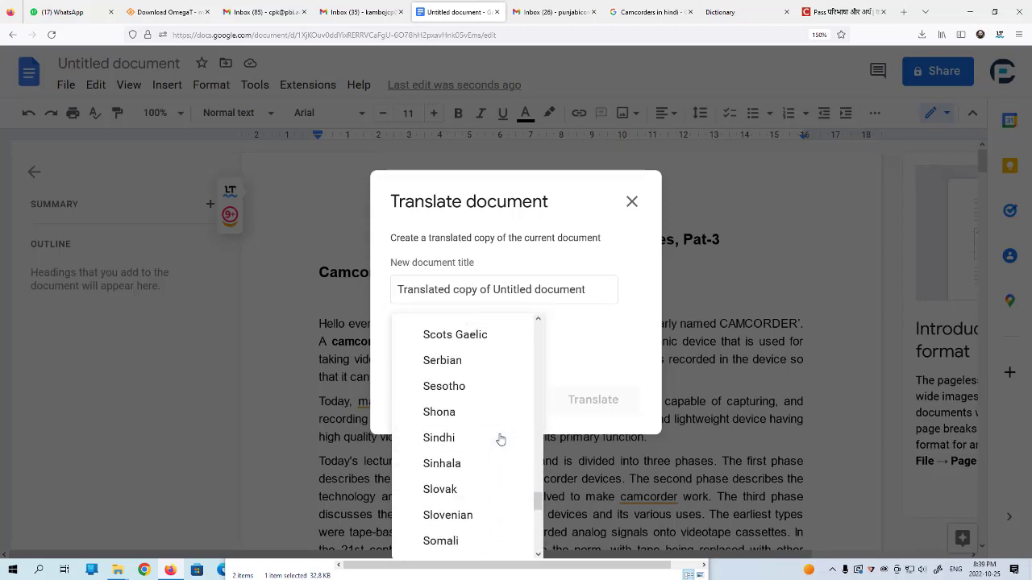
{"action": "scroll", "coordinate": [499, 440], "scroll_direction": "up", "scroll_amount": 1}
{"action": "scroll", "coordinate": [497, 437], "scroll_direction": "up", "scroll_amount": 1}
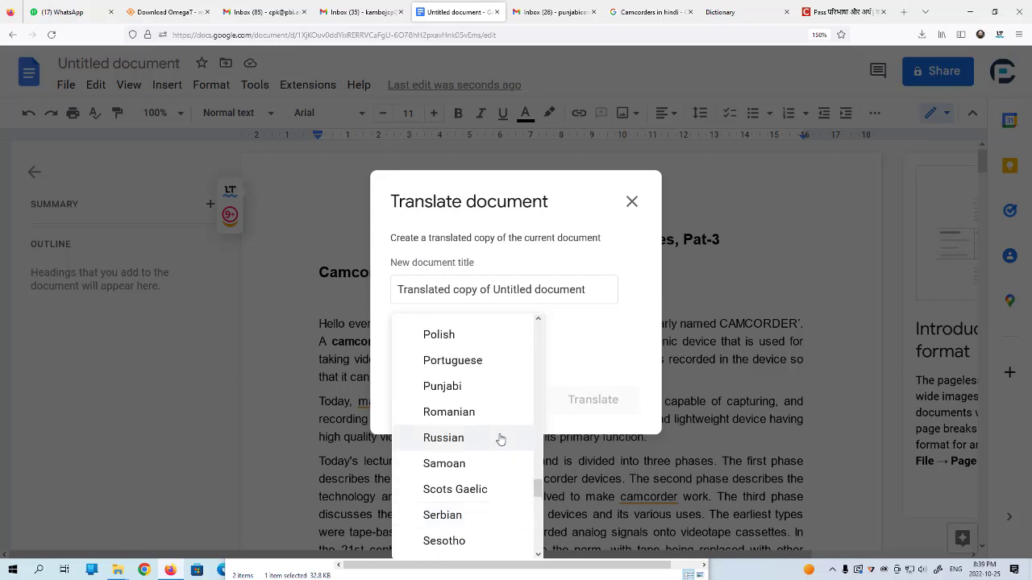
{"action": "left_click", "coordinate": [457, 388]}
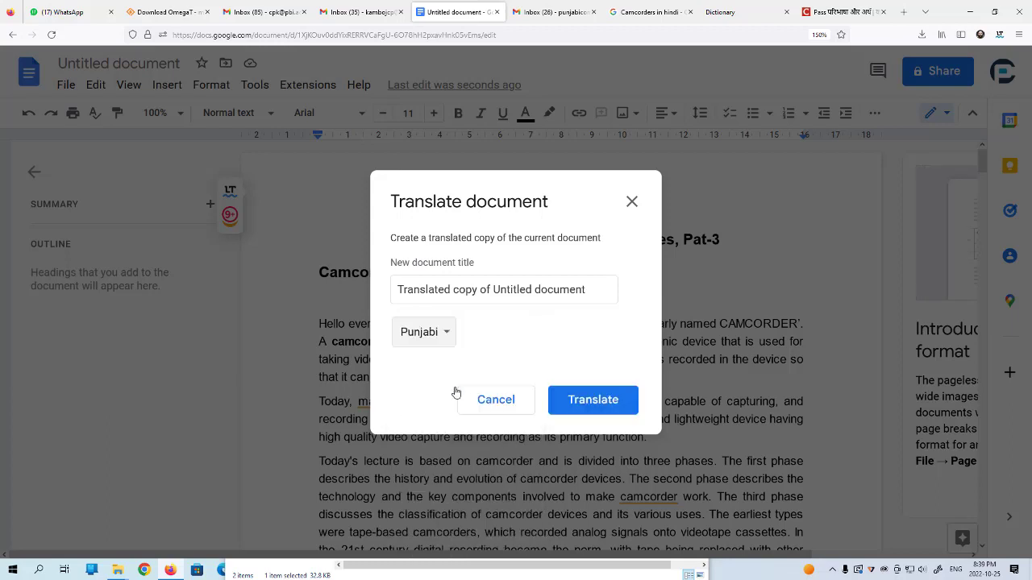
{"action": "left_click", "coordinate": [586, 409]}
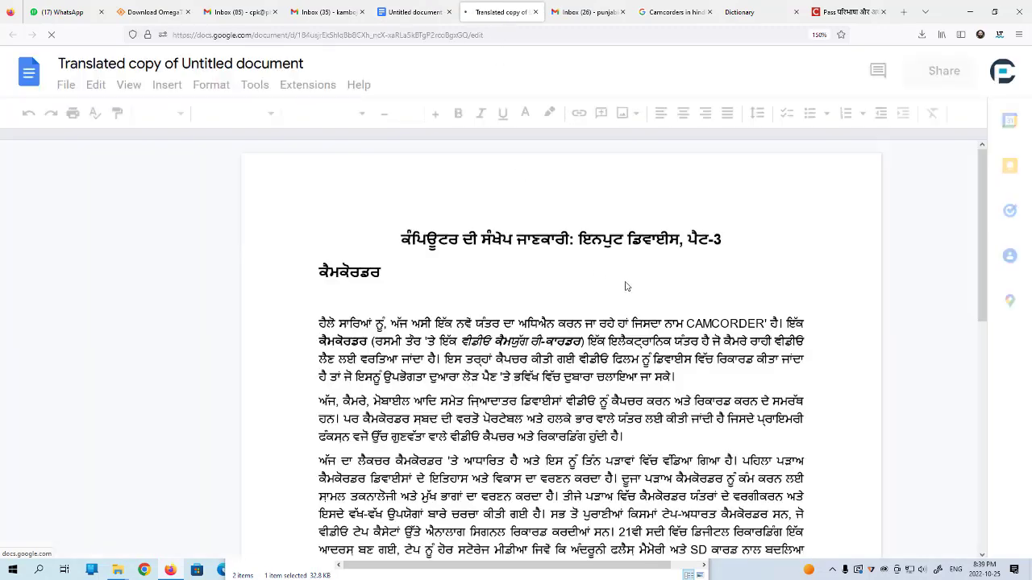
- Scroll through the Punjabi translated copy to review the translation
{"action": "scroll", "coordinate": [637, 384], "scroll_direction": "down", "scroll_amount": 5}
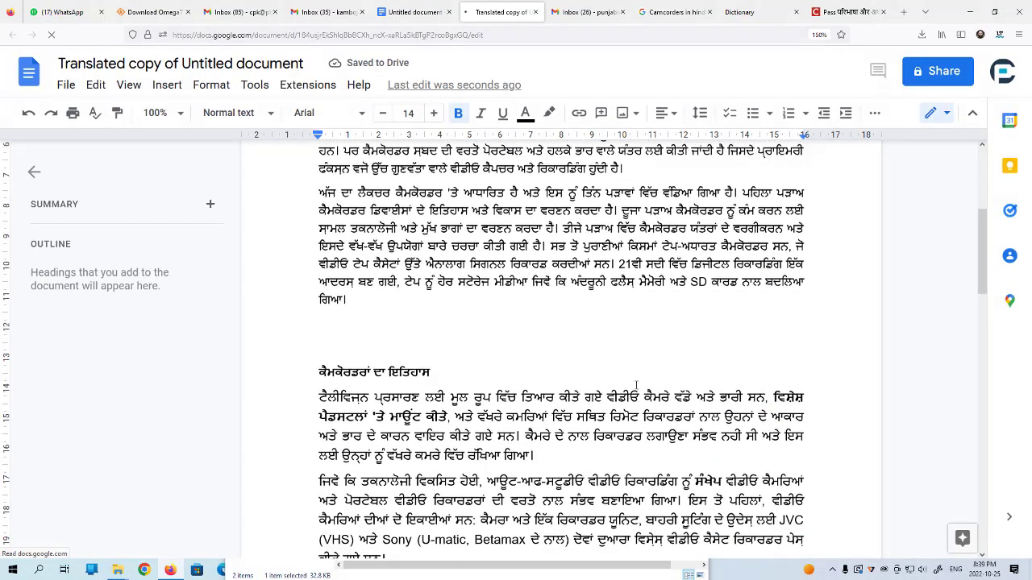
{"action": "scroll", "coordinate": [637, 384], "scroll_direction": "down", "scroll_amount": 5}
{"action": "scroll", "coordinate": [637, 384], "scroll_direction": "down", "scroll_amount": 3}
{"action": "scroll", "coordinate": [637, 385], "scroll_direction": "down", "scroll_amount": 3}
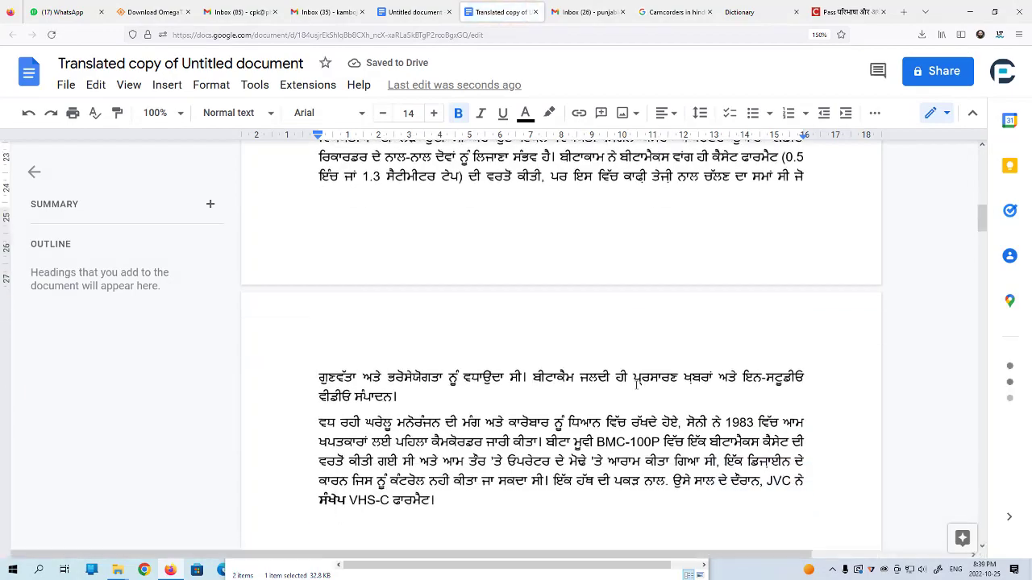
{"action": "scroll", "coordinate": [637, 385], "scroll_direction": "down", "scroll_amount": 3}
{"action": "scroll", "coordinate": [637, 385], "scroll_direction": "down", "scroll_amount": 5}
{"action": "scroll", "coordinate": [636, 385], "scroll_direction": "up", "scroll_amount": 2}
{"action": "scroll", "coordinate": [636, 385], "scroll_direction": "down", "scroll_amount": 4}
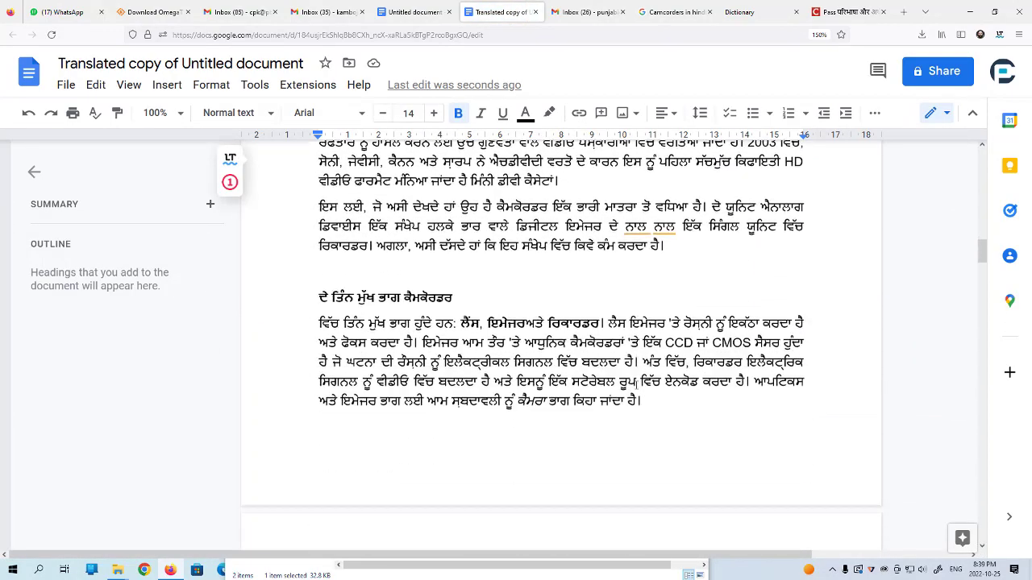
{"action": "scroll", "coordinate": [636, 385], "scroll_direction": "down", "scroll_amount": 2}
{"action": "scroll", "coordinate": [636, 386], "scroll_direction": "down", "scroll_amount": 4}
{"action": "scroll", "coordinate": [636, 385], "scroll_direction": "down", "scroll_amount": 5}
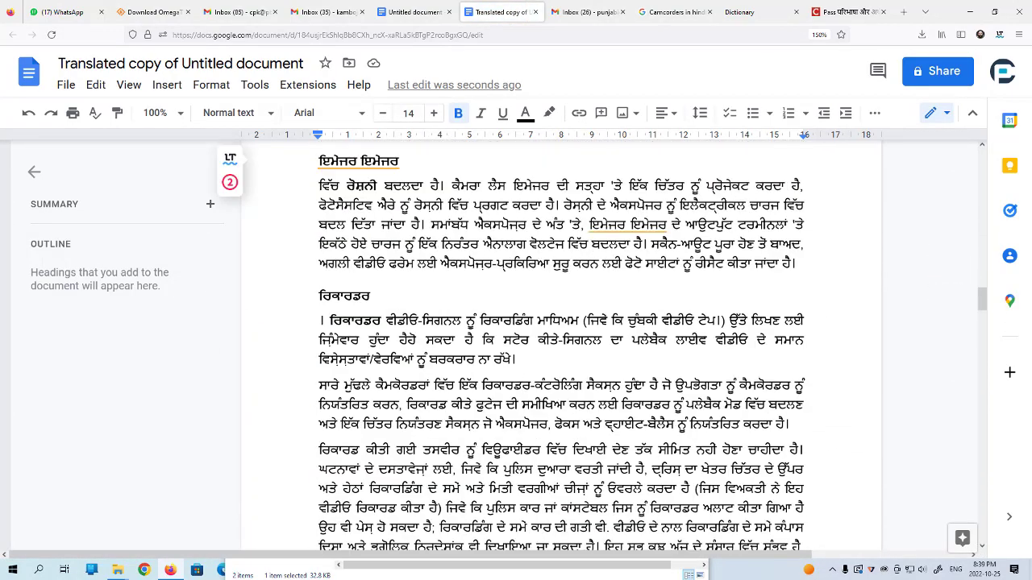
{"action": "scroll", "coordinate": [636, 385], "scroll_direction": "down", "scroll_amount": 5}
{"action": "scroll", "coordinate": [636, 385], "scroll_direction": "down", "scroll_amount": 5}
{"action": "scroll", "coordinate": [636, 386], "scroll_direction": "down", "scroll_amount": 5}
{"action": "scroll", "coordinate": [636, 385], "scroll_direction": "down", "scroll_amount": 5}
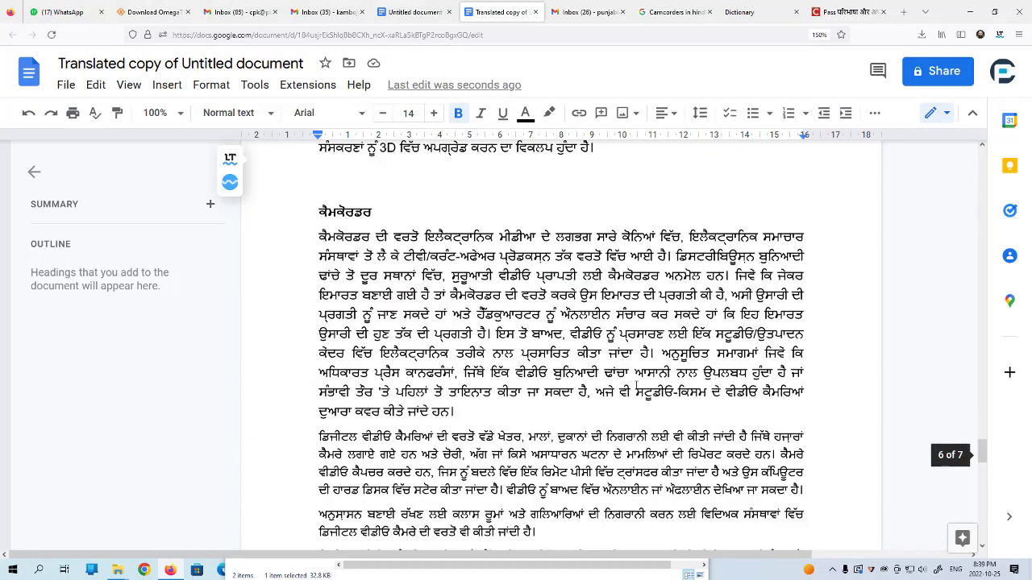
{"action": "scroll", "coordinate": [636, 385], "scroll_direction": "down", "scroll_amount": 5}
{"action": "scroll", "coordinate": [636, 385], "scroll_direction": "down", "scroll_amount": 5}
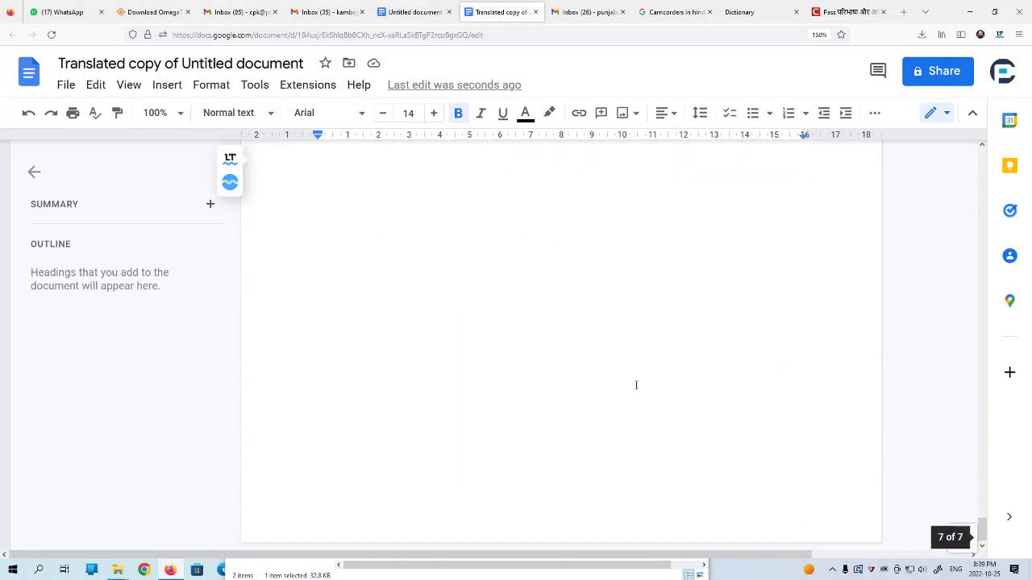
- Download the translated copy as a Microsoft Word (.docx) file
{"action": "left_click", "coordinate": [66, 84]}
{"action": "mouse_move", "coordinate": [118, 262]}
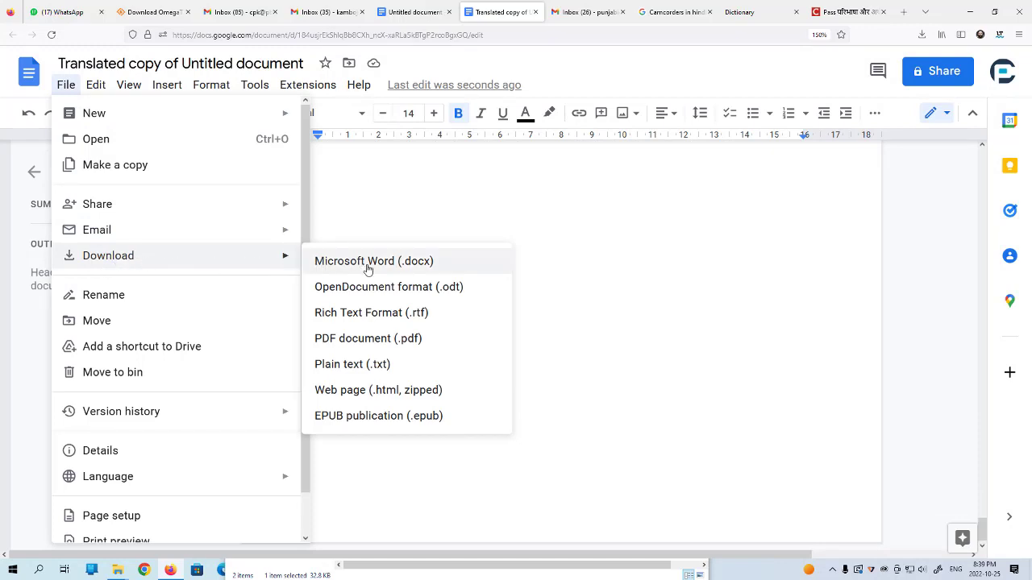
{"action": "left_click", "coordinate": [407, 269]}
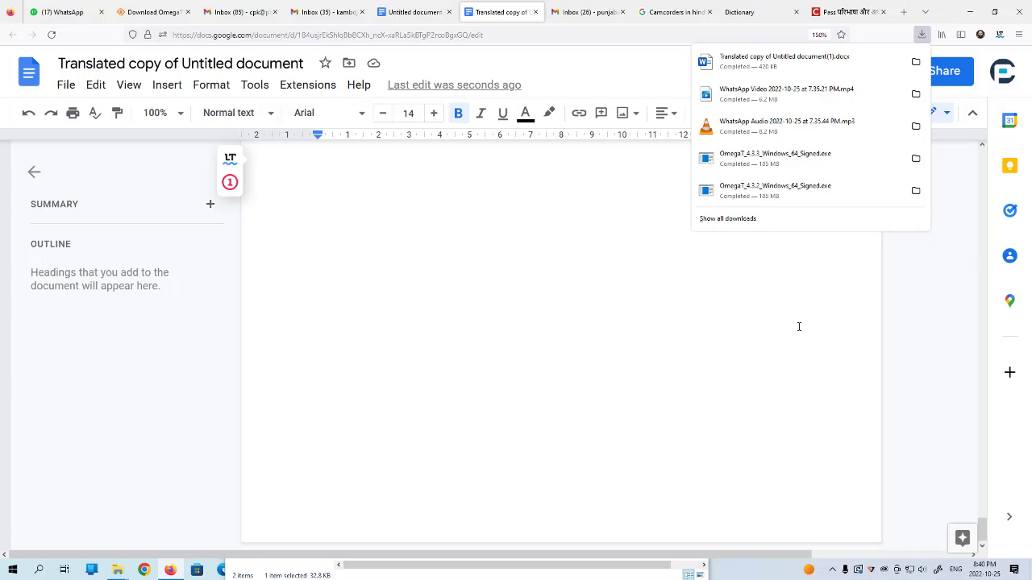
- From the 25-10 folder, open the English Lecture_07 document in Word
{"action": "left_click", "coordinate": [1031, 572]}
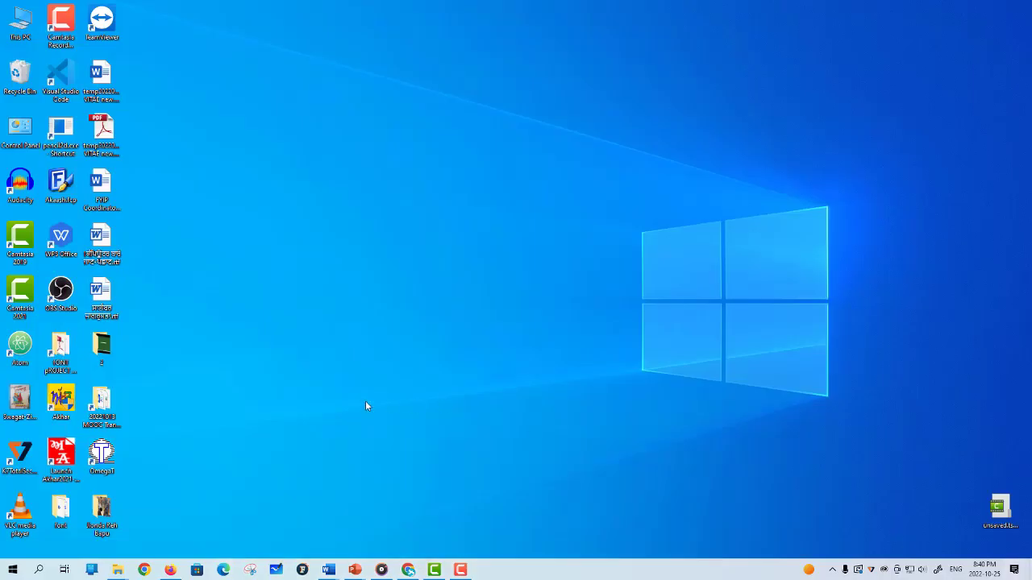
{"action": "mouse_move", "coordinate": [117, 570]}
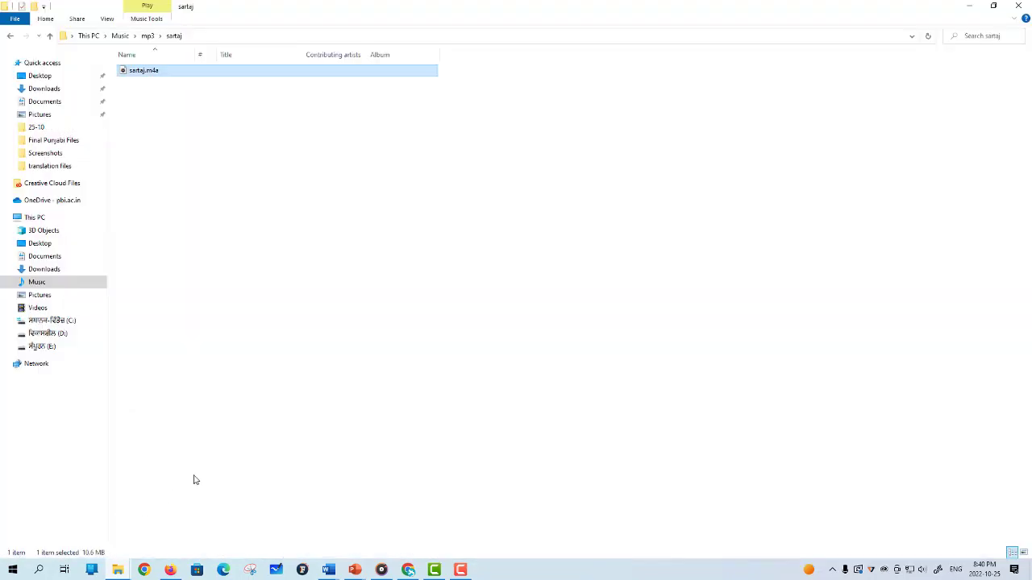
{"action": "left_click", "coordinate": [119, 520]}
{"action": "mouse_move", "coordinate": [118, 570]}
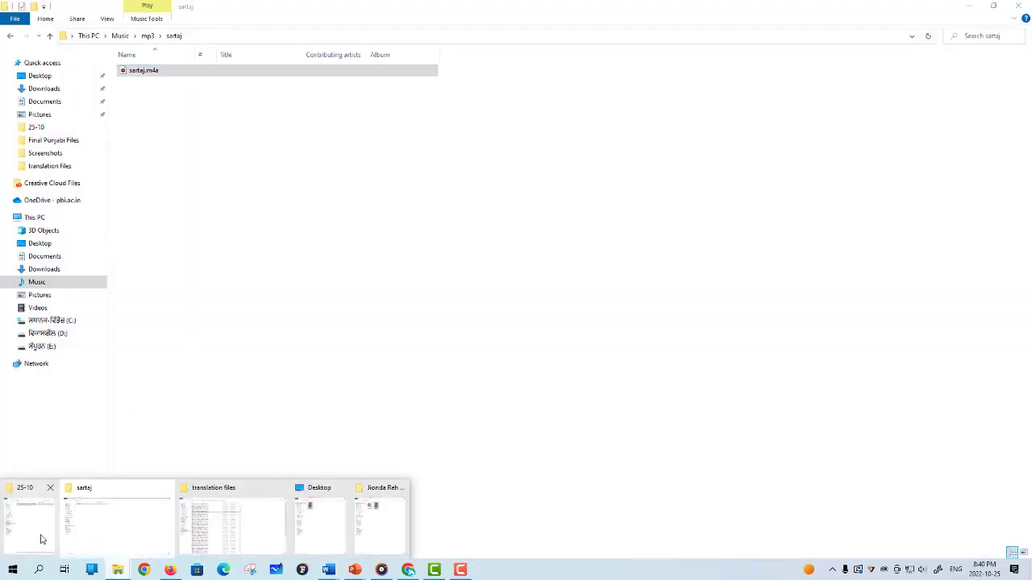
{"action": "left_click", "coordinate": [113, 525]}
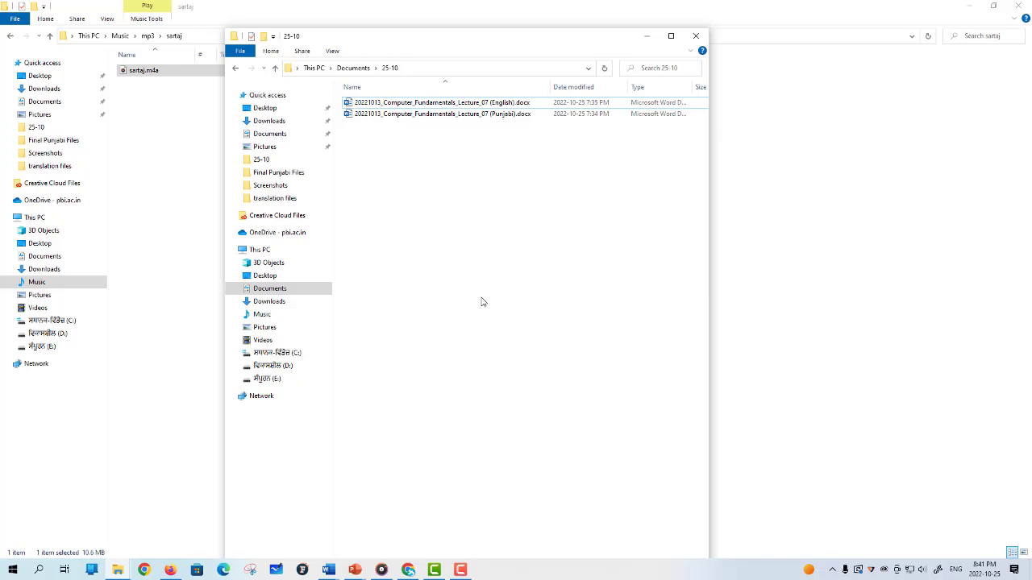
{"action": "double_click", "coordinate": [461, 104]}
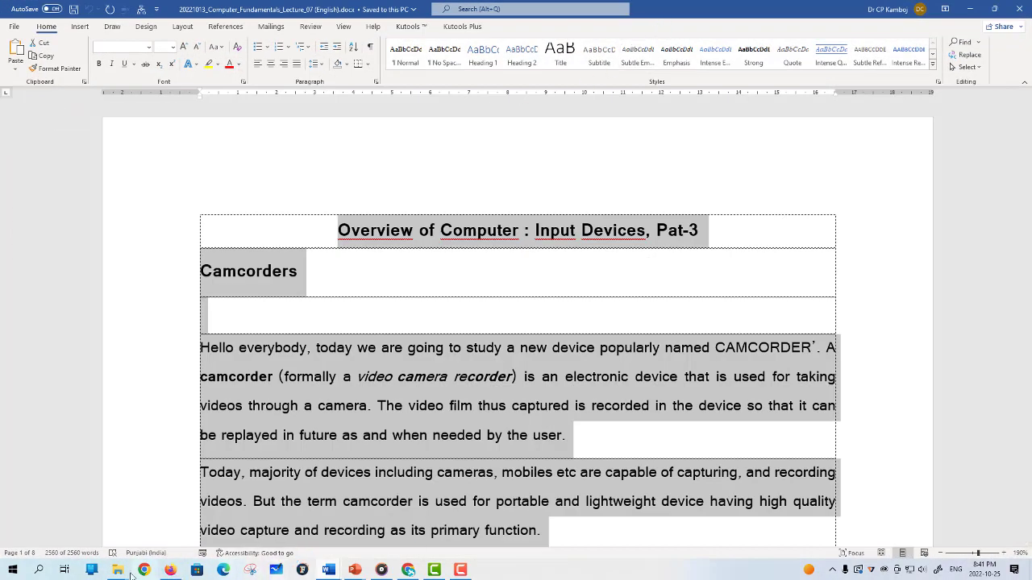
- Open the Punjabi Lecture_07 document and snap its Word window to the right half
{"action": "mouse_move", "coordinate": [104, 558]}
{"action": "left_click", "coordinate": [39, 525]}
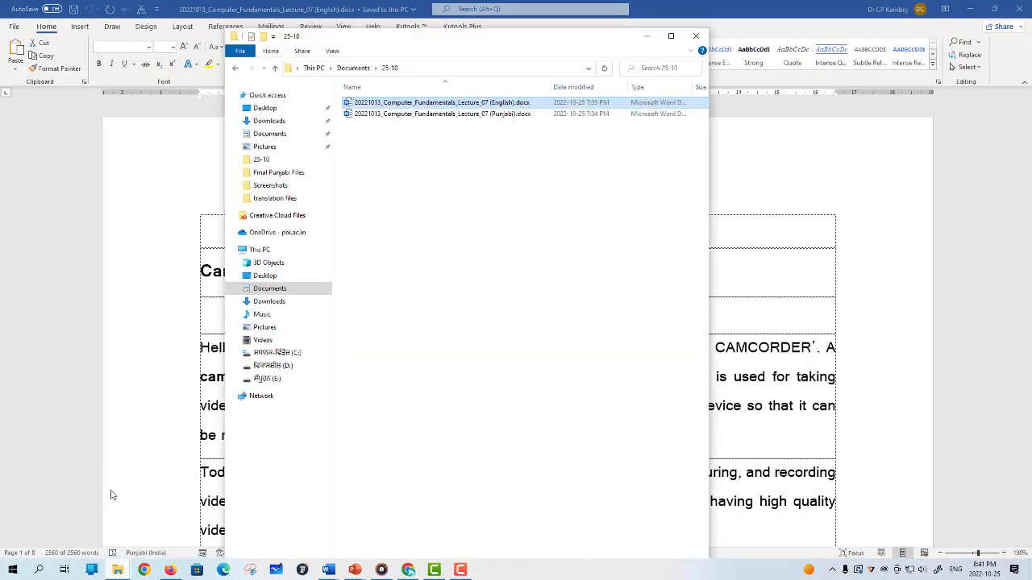
{"action": "left_click", "coordinate": [390, 117]}
{"action": "double_click", "coordinate": [390, 117]}
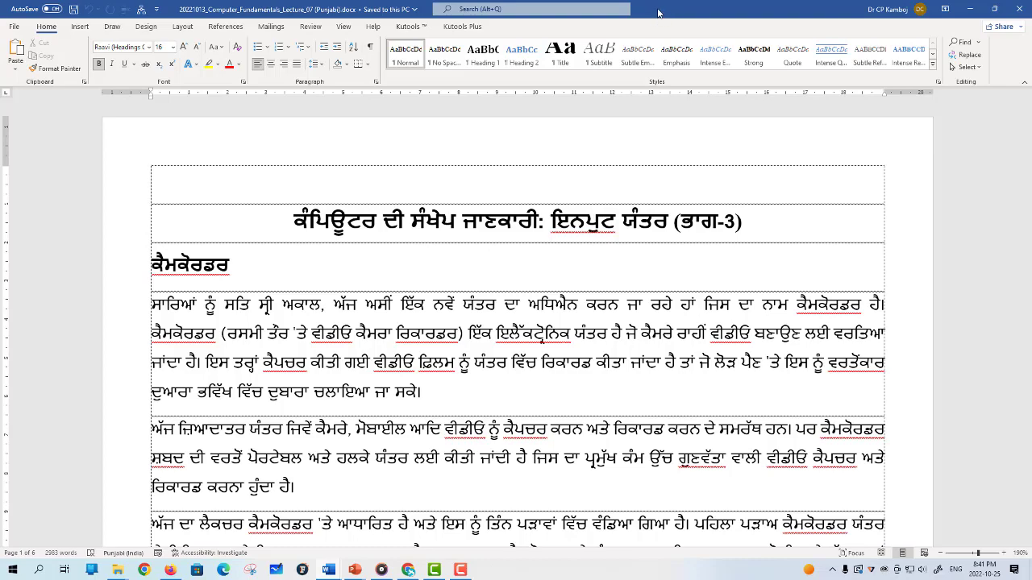
{"action": "mouse_move", "coordinate": [658, 14]}
{"action": "left_mouse_down"}
{"action": "mouse_move", "coordinate": [691, 199]}
{"action": "mouse_move", "coordinate": [941, 300]}
{"action": "left_mouse_up"}
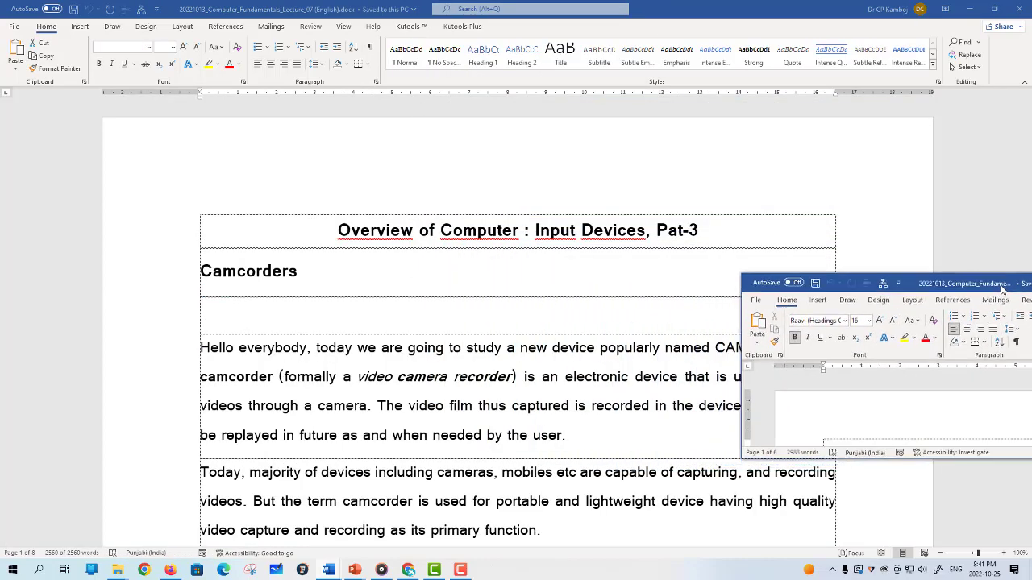
{"action": "left_click_drag", "start_coordinate": [941, 301], "coordinate": [1031, 282]}
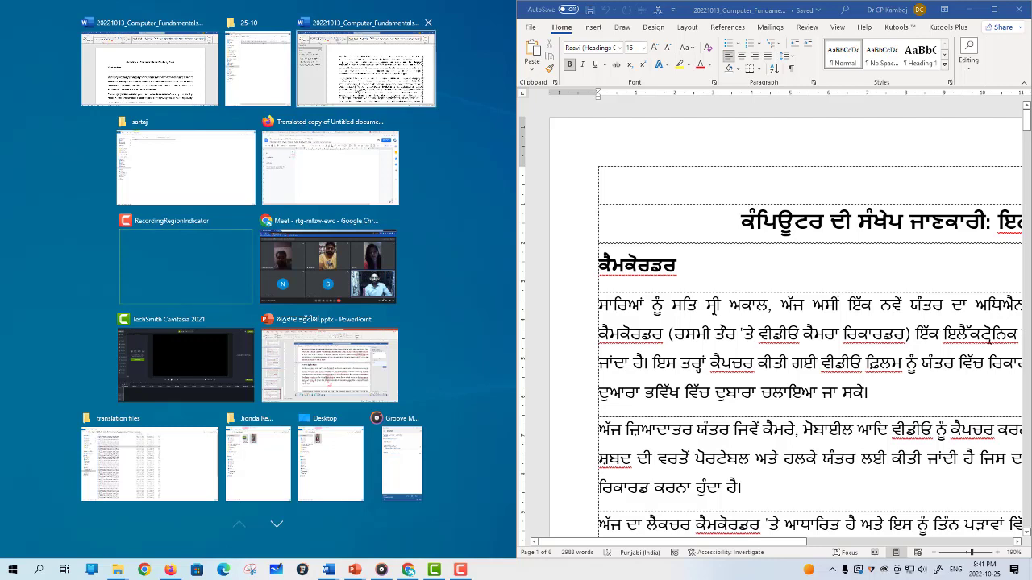
- Place the English lecture on the left half beside the Punjabi window on the right
{"action": "left_click", "coordinate": [194, 72]}
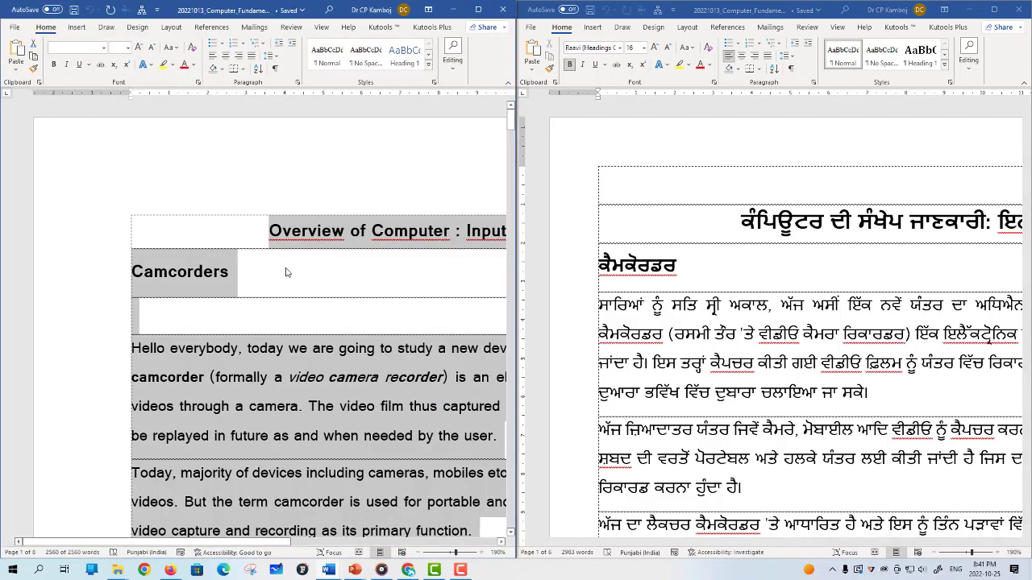
{"action": "mouse_move", "coordinate": [331, 9]}
{"action": "left_mouse_down"}
{"action": "mouse_move", "coordinate": [115, 220]}
{"action": "mouse_move", "coordinate": [1, 259]}
{"action": "left_mouse_up"}
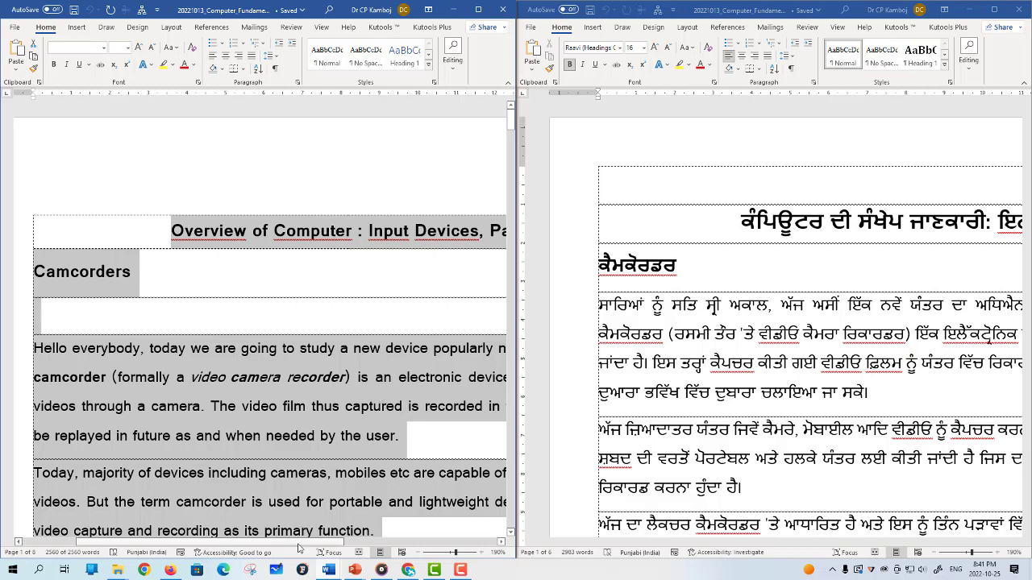
{"action": "mouse_move", "coordinate": [300, 542]}
{"action": "left_mouse_down"}
{"action": "mouse_move", "coordinate": [414, 557]}
{"action": "mouse_move", "coordinate": [265, 546]}
{"action": "left_mouse_up"}
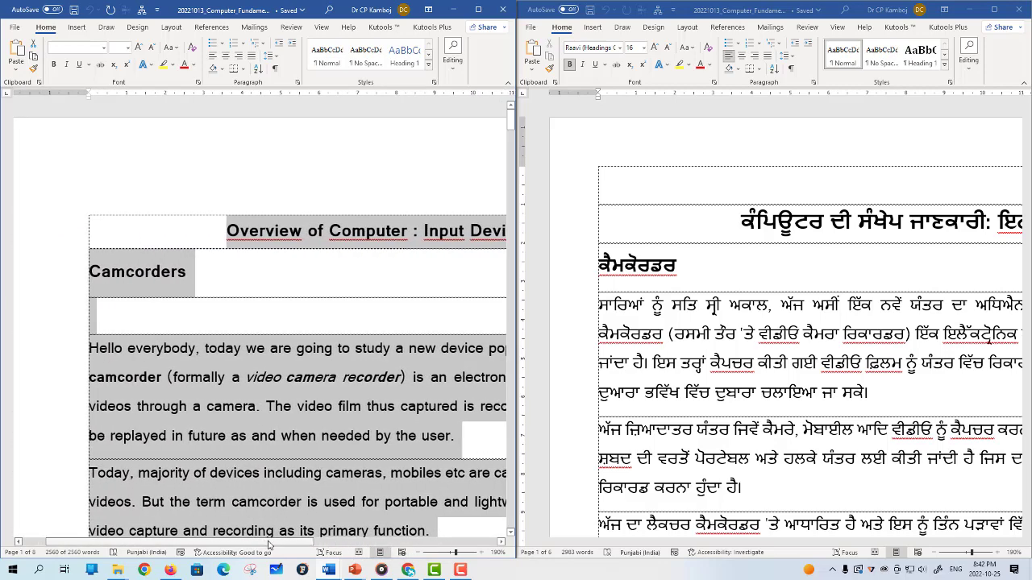
{"action": "left_click", "coordinate": [988, 34]}
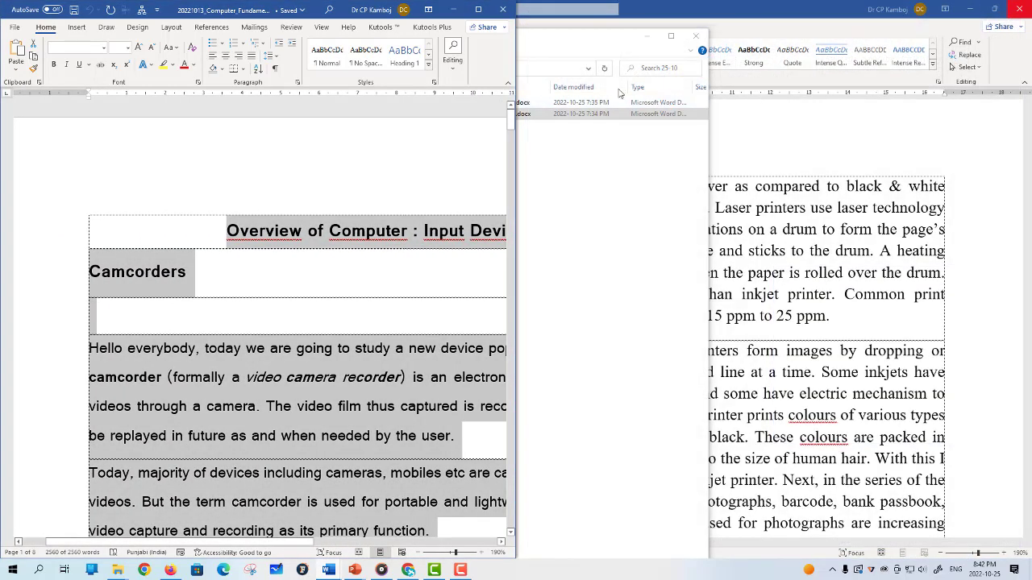
- Close the English window, reopen the Punjabi .docx and close its Navigation pane
{"action": "left_click_drag", "start_coordinate": [314, 8], "coordinate": [323, 58]}
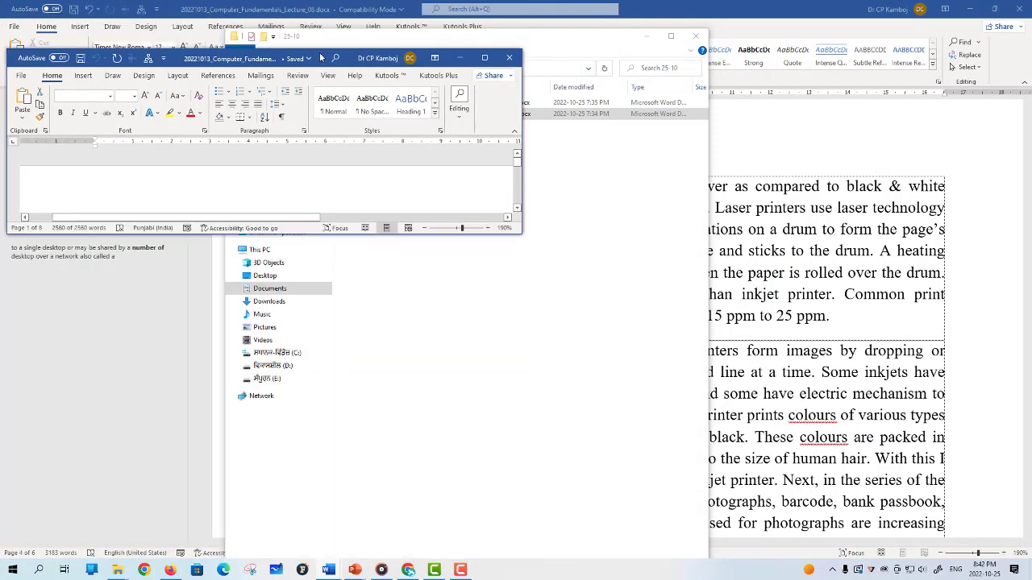
{"action": "left_click", "coordinate": [511, 63]}
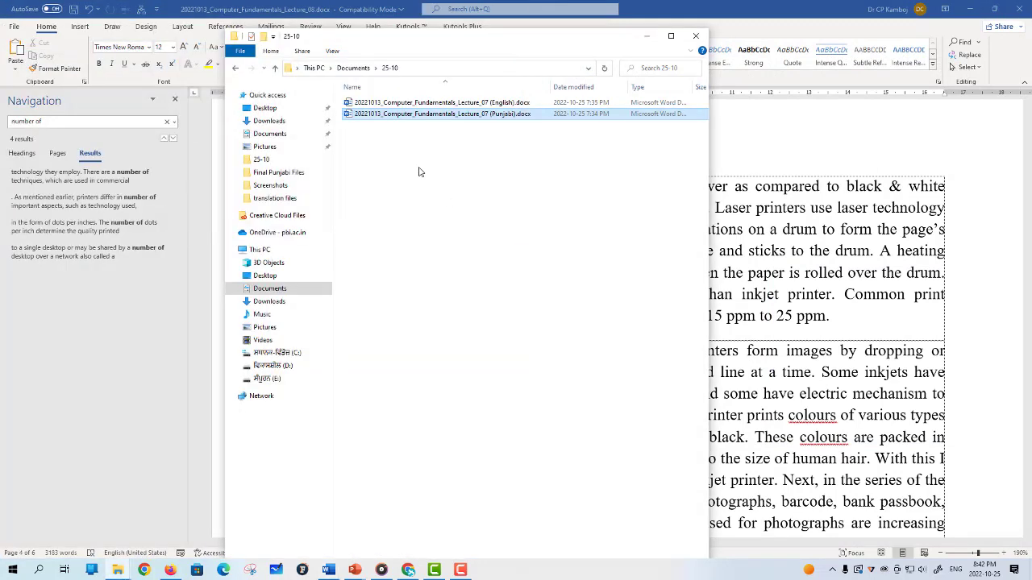
{"action": "left_click", "coordinate": [387, 103]}
{"action": "left_click", "coordinate": [386, 117]}
{"action": "double_click", "coordinate": [412, 119]}
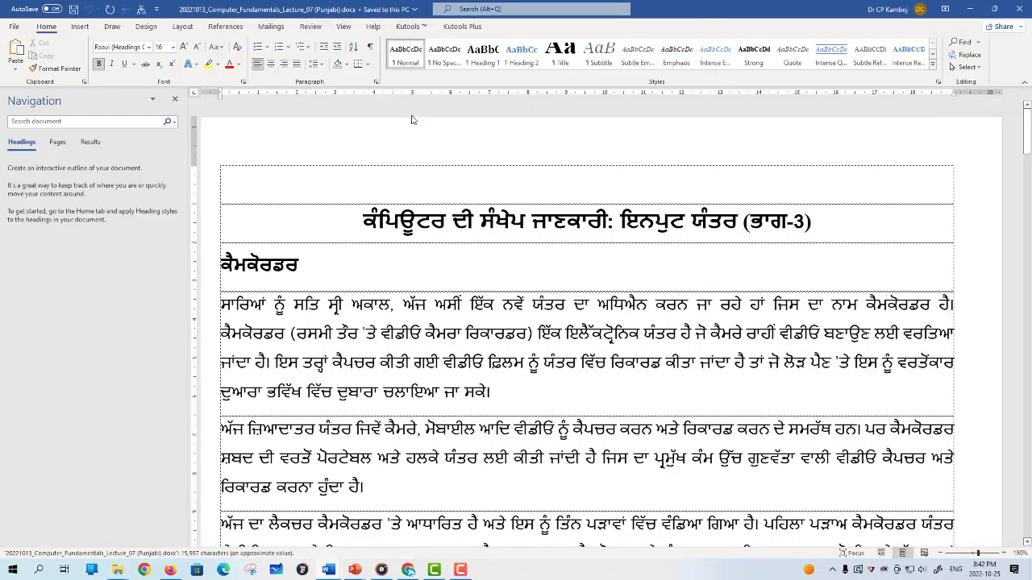
{"action": "left_click", "coordinate": [174, 99]}
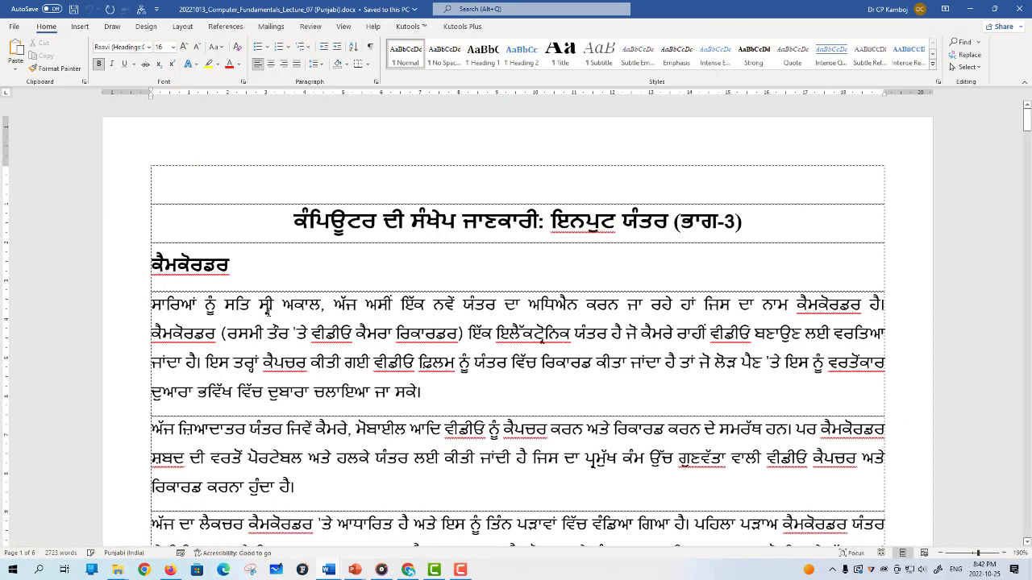
- Open the English Lecture_07 document from the 25-10 folder and select all its text
{"action": "mouse_move", "coordinate": [118, 570]}
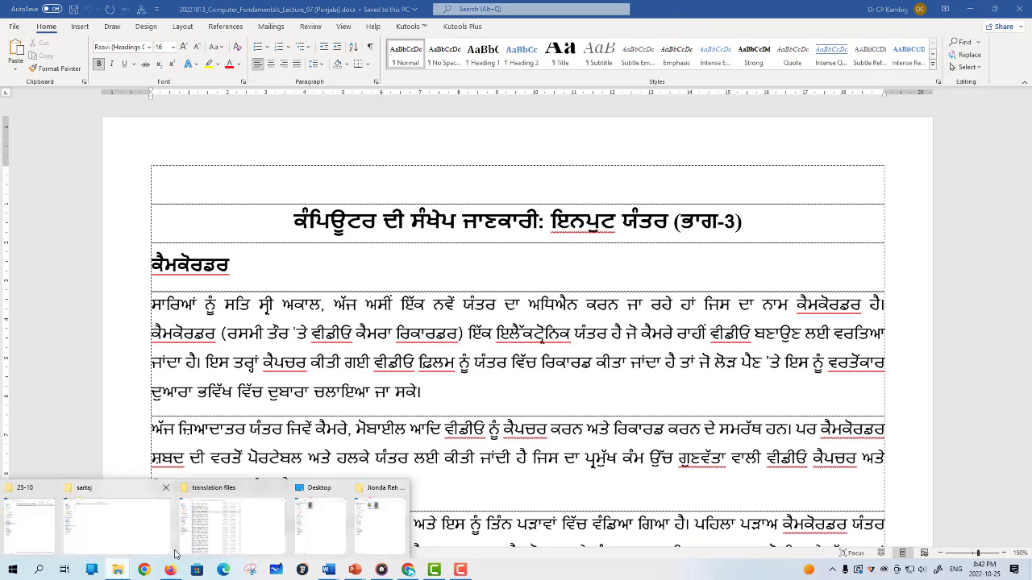
{"action": "left_click", "coordinate": [77, 516]}
{"action": "double_click", "coordinate": [375, 103]}
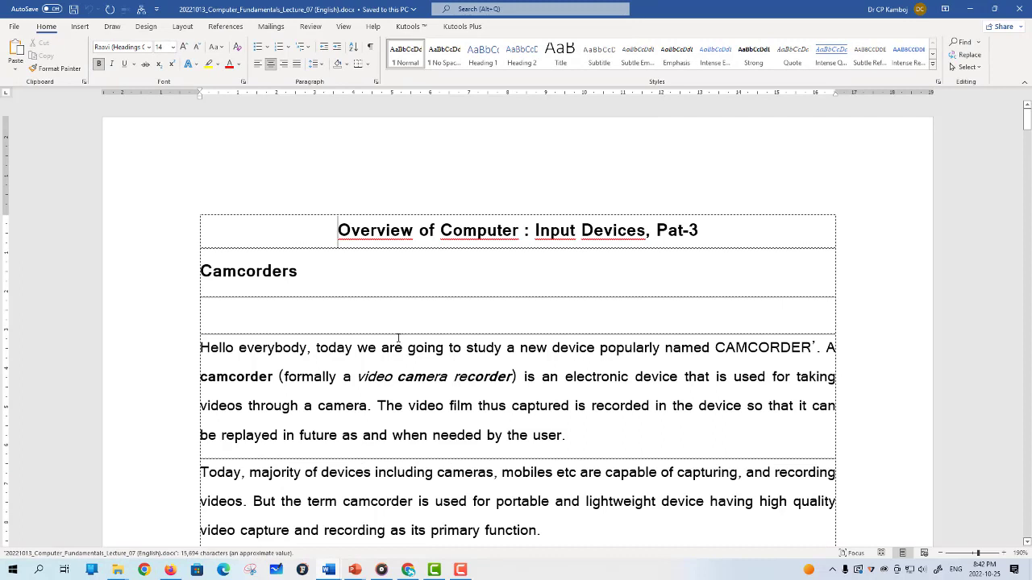
{"action": "left_click", "coordinate": [396, 348]}
{"action": "key", "text": "ctrl+a"}
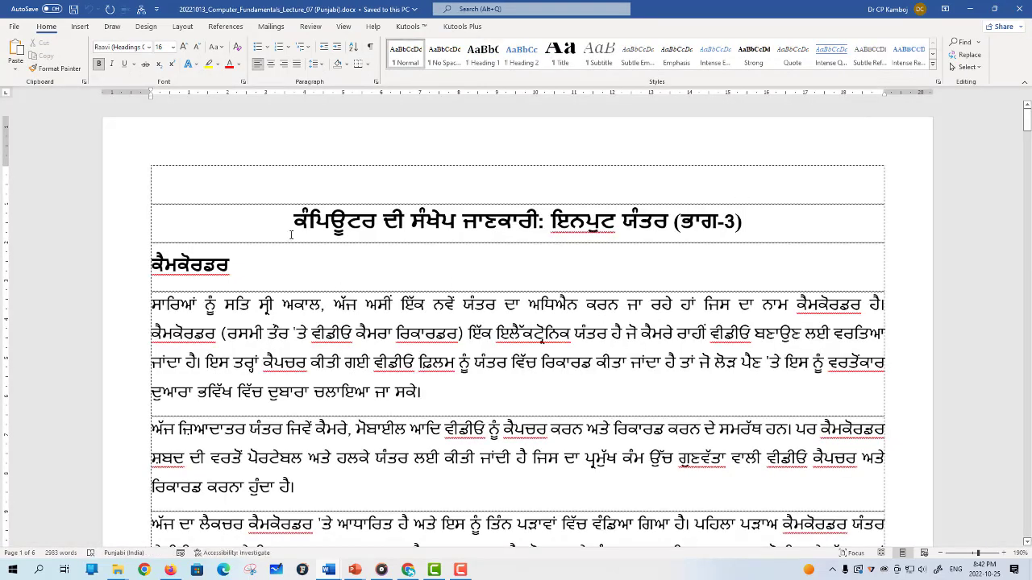
- Paste the copied English lecture into a new paragraph above the Punjabi title, then return to the document start
{"action": "left_click", "coordinate": [291, 234]}
{"action": "key", "text": "Return"}
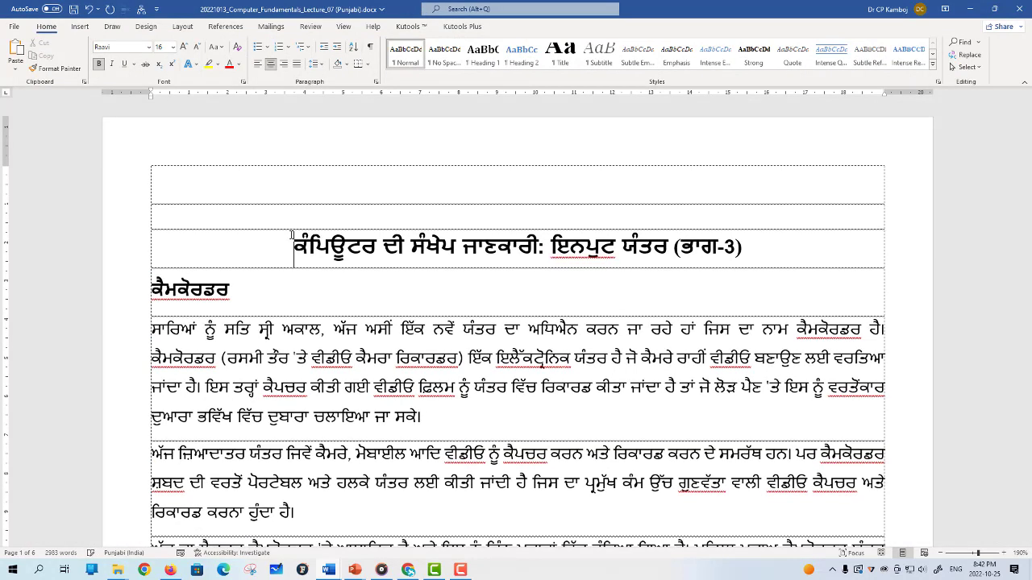
{"action": "key", "text": "ctrl+v"}
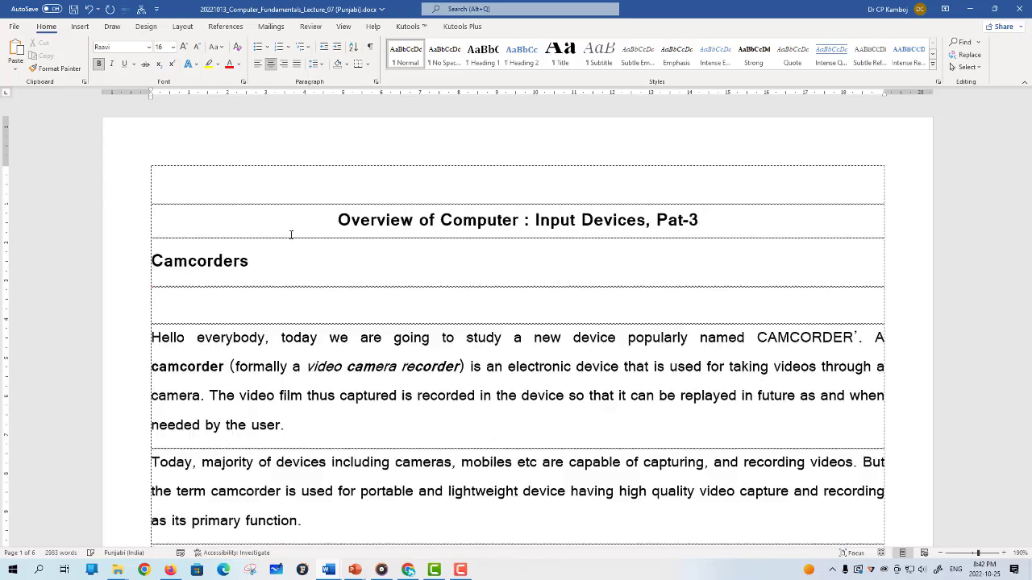
{"action": "scroll", "coordinate": [533, 386], "scroll_direction": "down", "scroll_amount": 2}
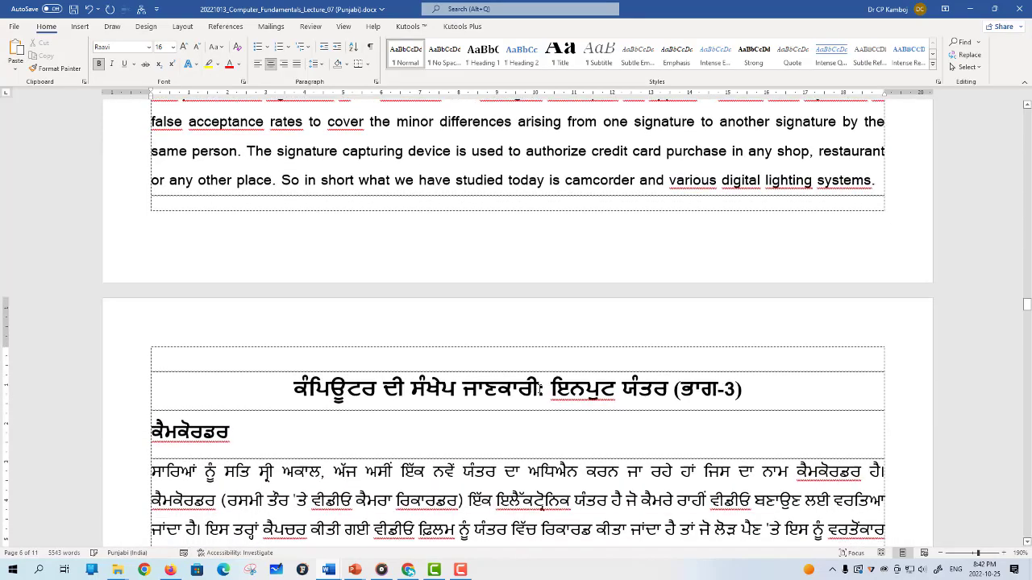
{"action": "scroll", "coordinate": [539, 387], "scroll_direction": "up", "scroll_amount": 1}
{"action": "scroll", "coordinate": [539, 387], "scroll_direction": "up", "scroll_amount": 3}
{"action": "scroll", "coordinate": [539, 389], "scroll_direction": "up", "scroll_amount": 3}
{"action": "scroll", "coordinate": [539, 390], "scroll_direction": "up", "scroll_amount": 3}
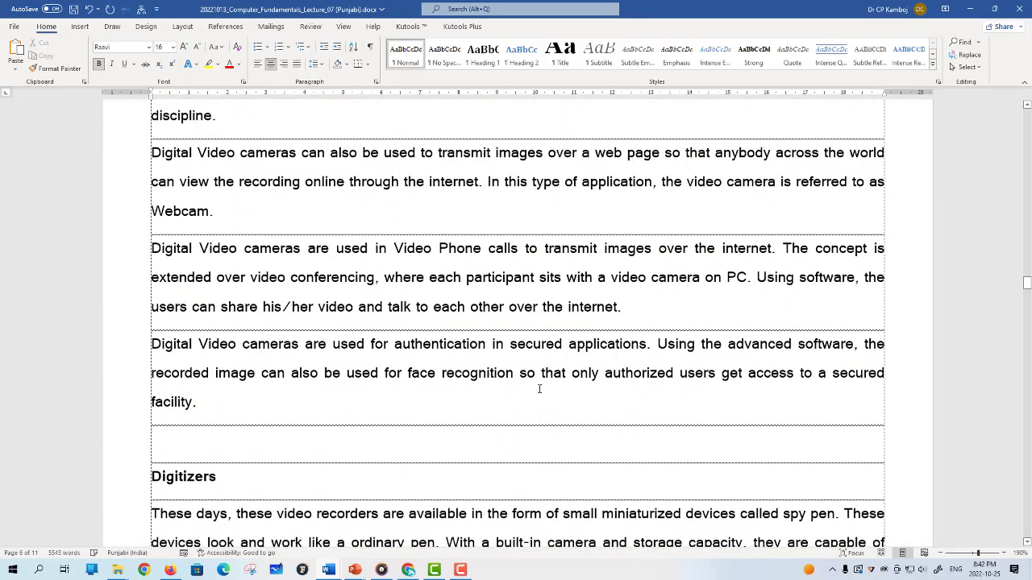
{"action": "scroll", "coordinate": [540, 388], "scroll_direction": "up", "scroll_amount": 3}
{"action": "scroll", "coordinate": [538, 388], "scroll_direction": "up", "scroll_amount": 4}
{"action": "scroll", "coordinate": [539, 389], "scroll_direction": "up", "scroll_amount": 3}
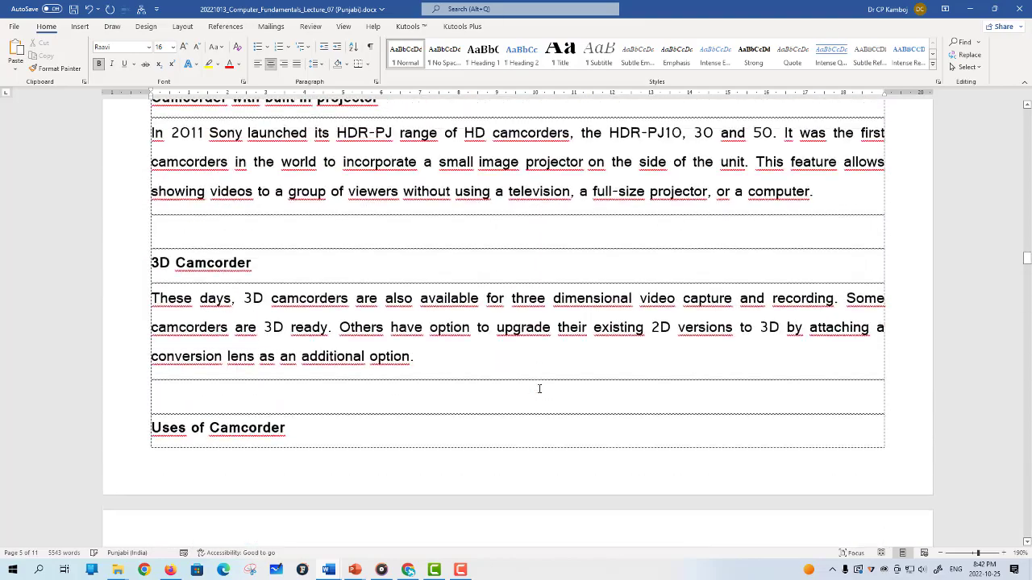
{"action": "scroll", "coordinate": [539, 389], "scroll_direction": "up", "scroll_amount": 3}
{"action": "scroll", "coordinate": [539, 389], "scroll_direction": "up", "scroll_amount": 2}
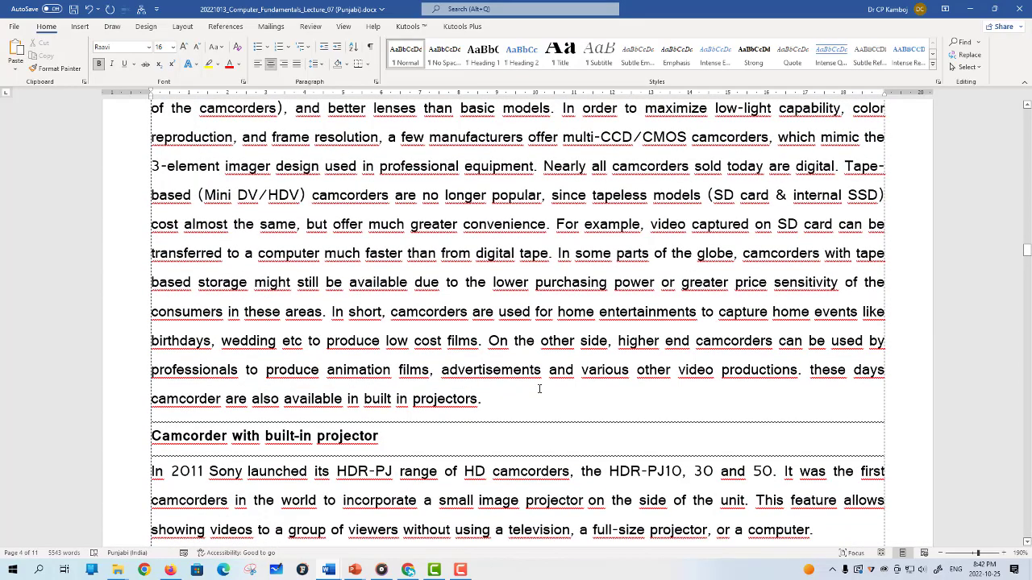
{"action": "scroll", "coordinate": [539, 390], "scroll_direction": "up", "scroll_amount": 3}
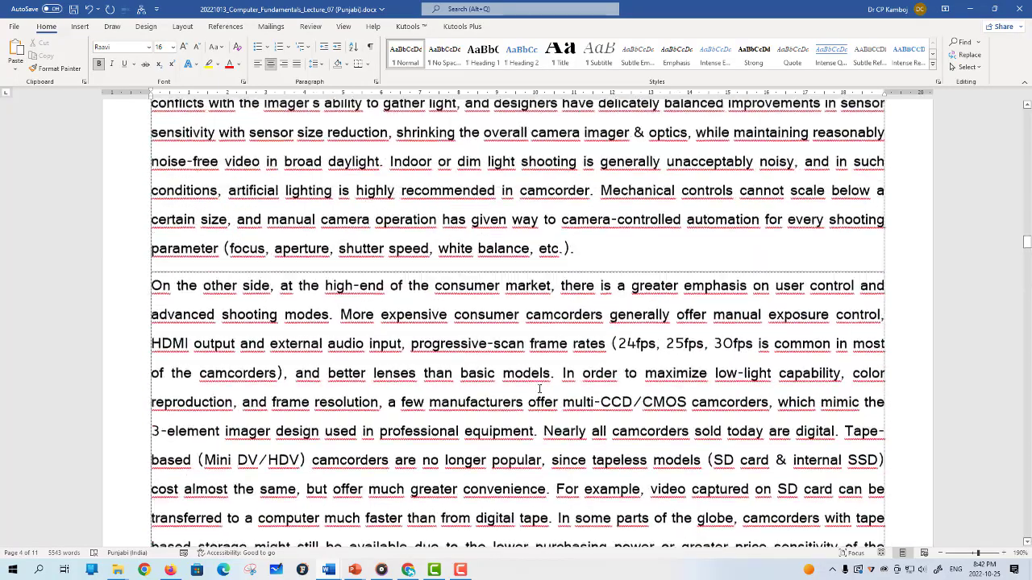
{"action": "scroll", "coordinate": [539, 389], "scroll_direction": "up", "scroll_amount": 3}
{"action": "scroll", "coordinate": [539, 389], "scroll_direction": "up", "scroll_amount": 3}
{"action": "scroll", "coordinate": [539, 389], "scroll_direction": "up", "scroll_amount": 3}
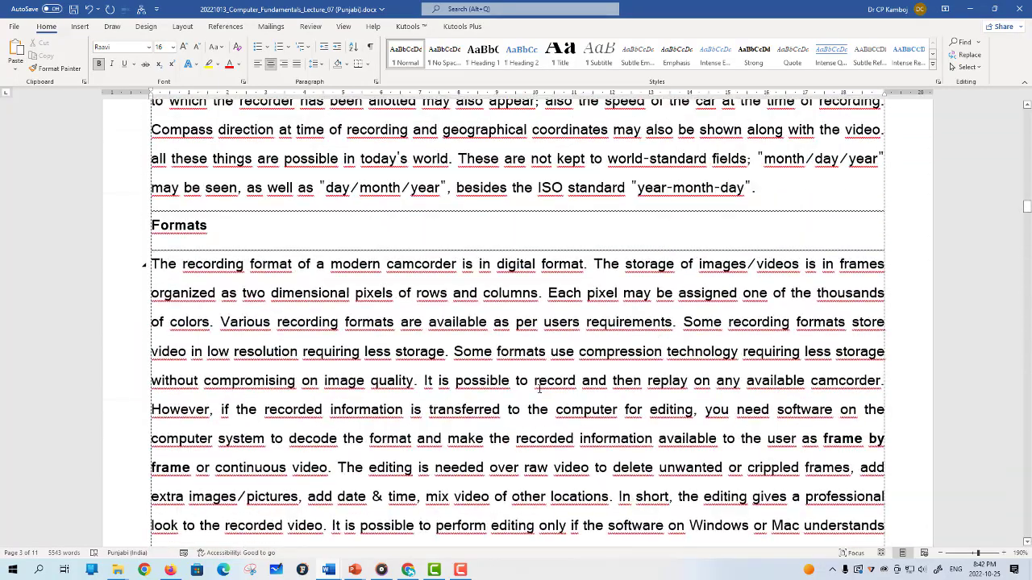
{"action": "key", "text": "ctrl+Home"}
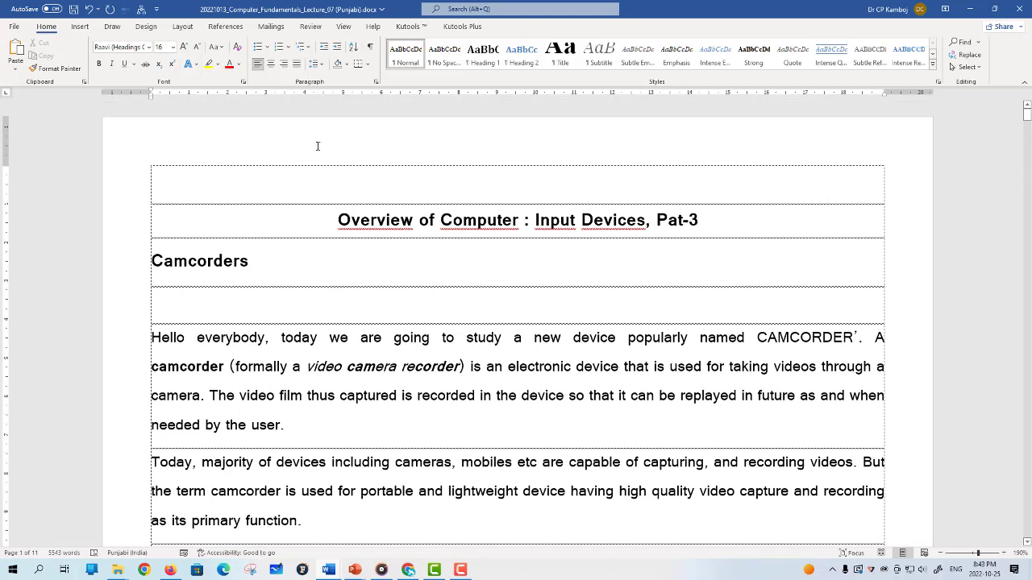
- Split the Word window from the View tab and bring the lower pane to the Punjabi title on page 6
{"action": "left_click", "coordinate": [344, 27]}
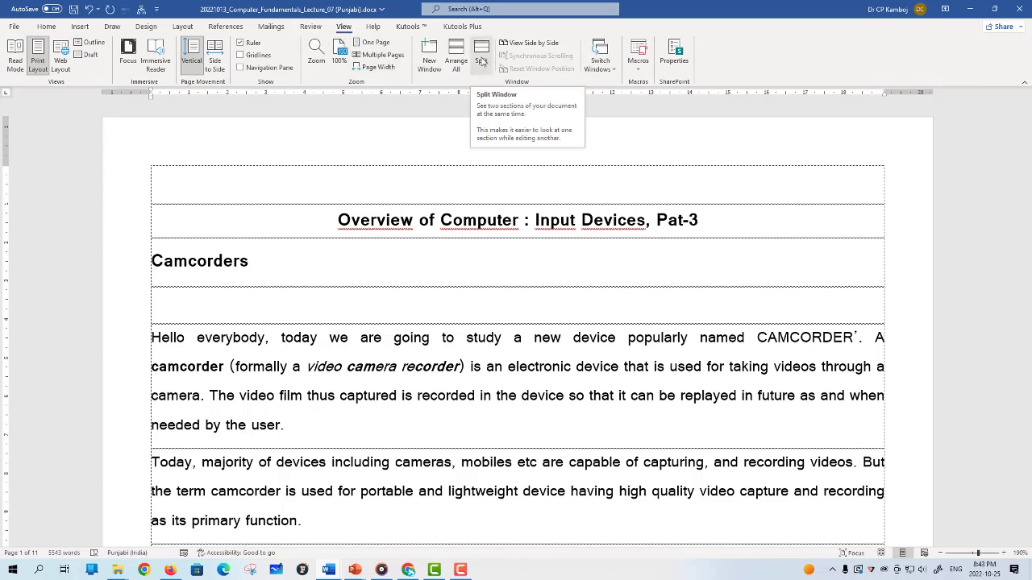
{"action": "left_click", "coordinate": [482, 61]}
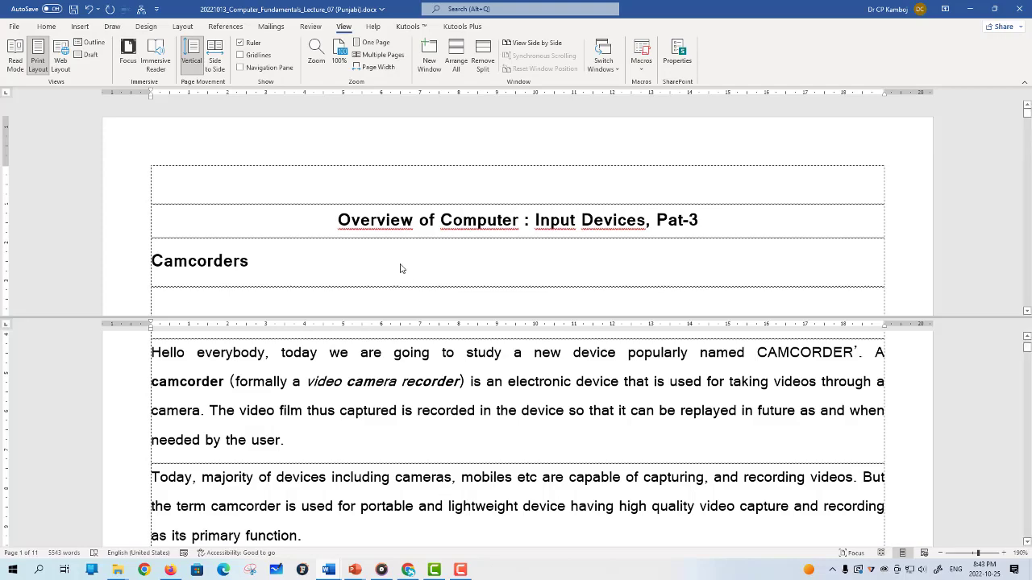
{"action": "scroll", "coordinate": [417, 245], "scroll_direction": "down", "scroll_amount": 2}
{"action": "scroll", "coordinate": [418, 246], "scroll_direction": "down", "scroll_amount": 2}
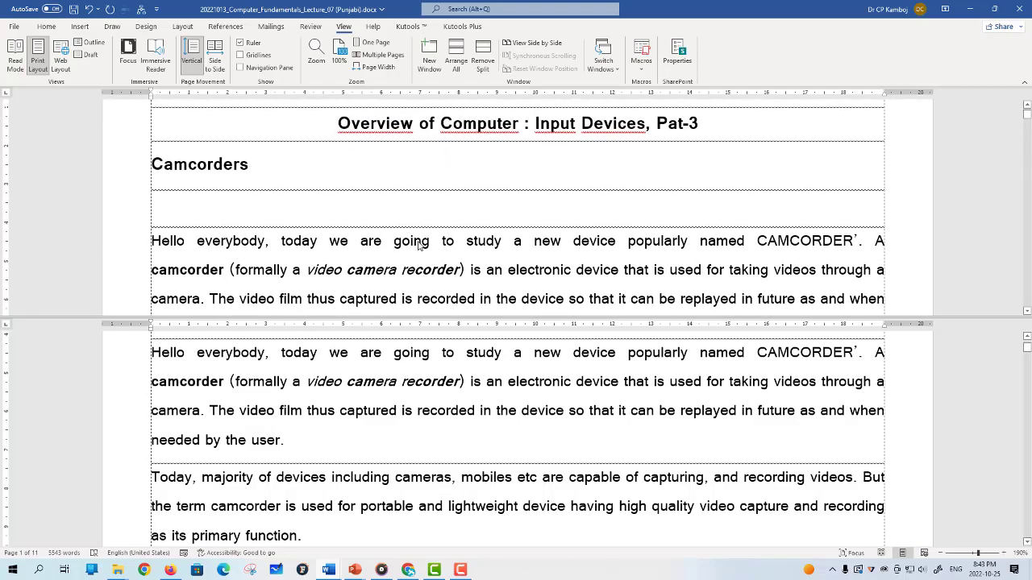
{"action": "scroll", "coordinate": [425, 401], "scroll_direction": "down", "scroll_amount": 5}
{"action": "scroll", "coordinate": [425, 400], "scroll_direction": "down", "scroll_amount": 5}
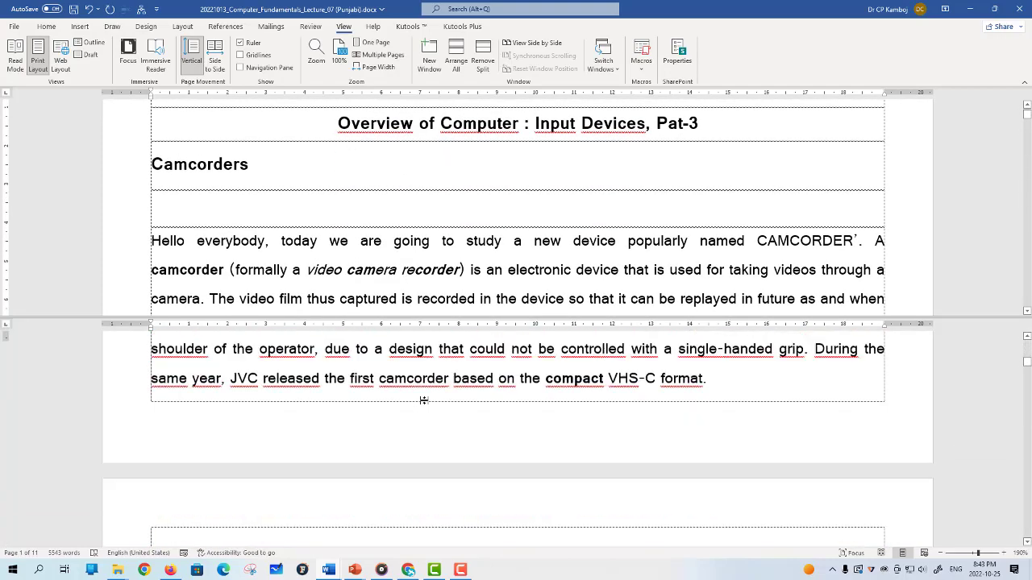
{"action": "scroll", "coordinate": [425, 400], "scroll_direction": "down", "scroll_amount": 5}
{"action": "scroll", "coordinate": [425, 400], "scroll_direction": "down", "scroll_amount": 5}
{"action": "scroll", "coordinate": [425, 401], "scroll_direction": "down", "scroll_amount": 5}
{"action": "scroll", "coordinate": [425, 401], "scroll_direction": "down", "scroll_amount": 5}
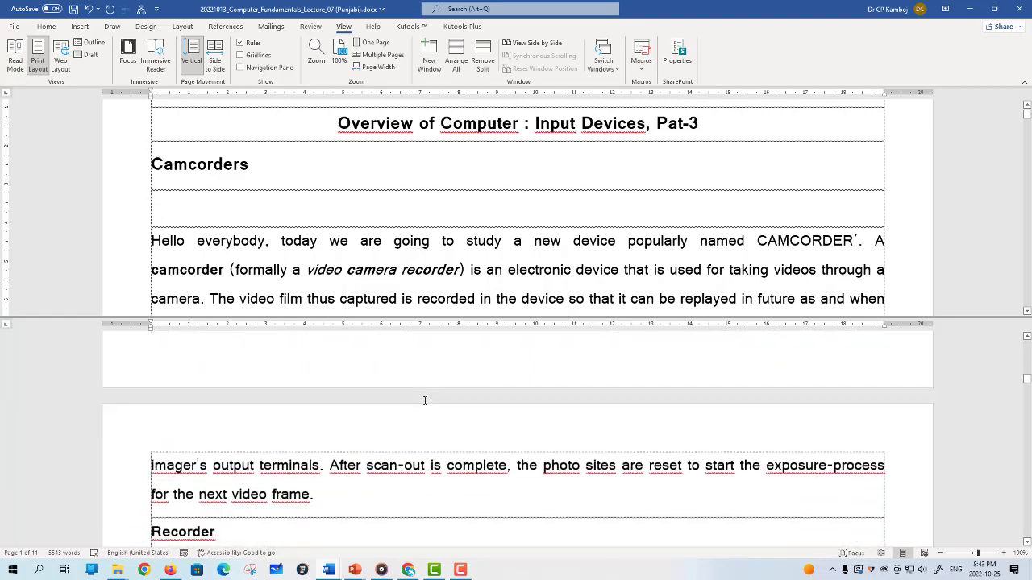
{"action": "scroll", "coordinate": [424, 400], "scroll_direction": "down", "scroll_amount": 5}
{"action": "scroll", "coordinate": [425, 400], "scroll_direction": "down", "scroll_amount": 2}
{"action": "scroll", "coordinate": [425, 400], "scroll_direction": "down", "scroll_amount": 5}
{"action": "scroll", "coordinate": [425, 400], "scroll_direction": "down", "scroll_amount": 2}
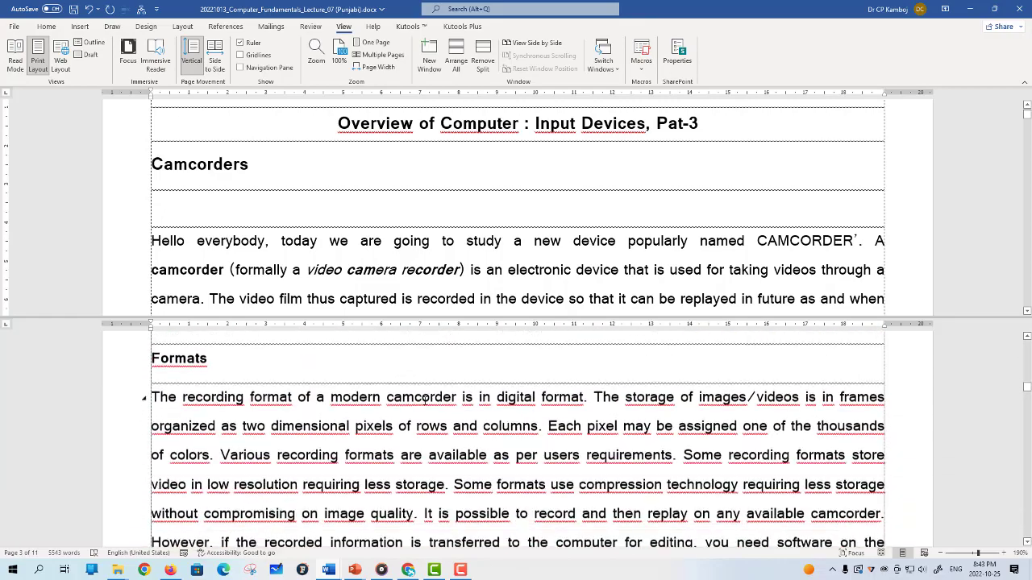
{"action": "scroll", "coordinate": [425, 400], "scroll_direction": "down", "scroll_amount": 1}
{"action": "scroll", "coordinate": [425, 401], "scroll_direction": "down", "scroll_amount": 4}
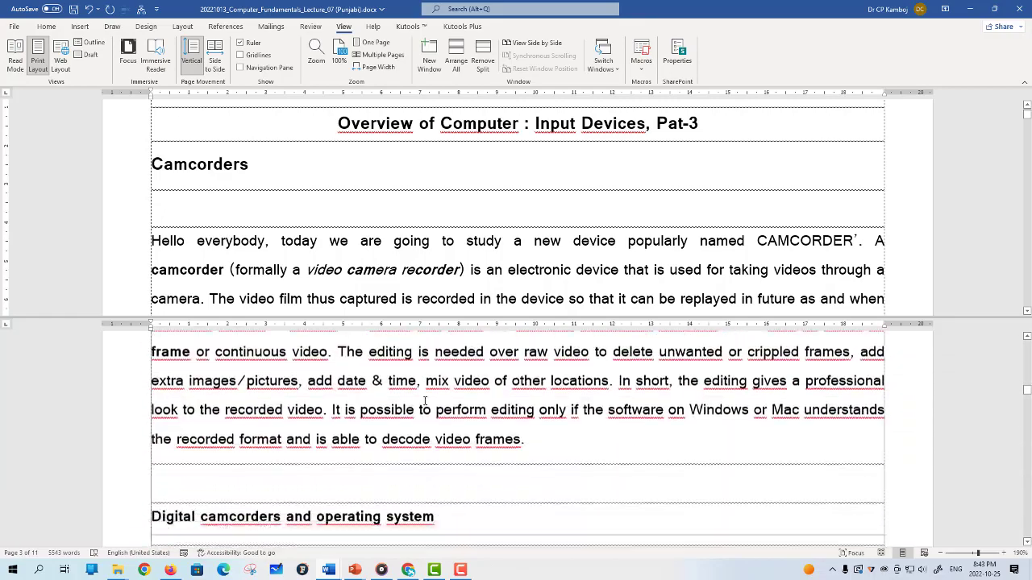
{"action": "scroll", "coordinate": [425, 400], "scroll_direction": "down", "scroll_amount": 3}
{"action": "scroll", "coordinate": [425, 400], "scroll_direction": "down", "scroll_amount": 5}
{"action": "scroll", "coordinate": [424, 401], "scroll_direction": "down", "scroll_amount": 5}
{"action": "scroll", "coordinate": [425, 400], "scroll_direction": "down", "scroll_amount": 4}
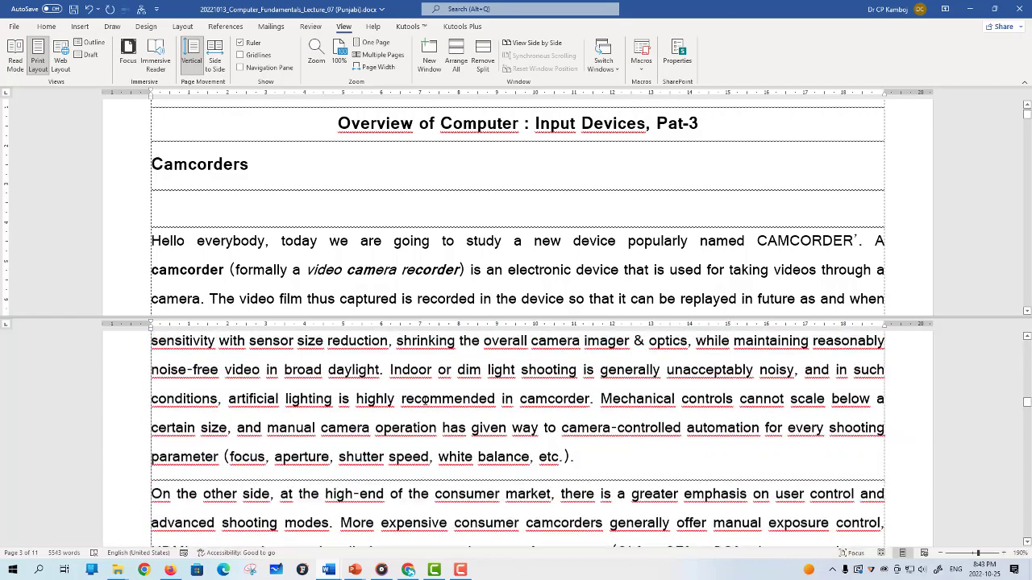
{"action": "scroll", "coordinate": [424, 400], "scroll_direction": "down", "scroll_amount": 4}
{"action": "scroll", "coordinate": [424, 401], "scroll_direction": "down", "scroll_amount": 5}
{"action": "scroll", "coordinate": [425, 400], "scroll_direction": "down", "scroll_amount": 4}
{"action": "scroll", "coordinate": [425, 401], "scroll_direction": "down", "scroll_amount": 5}
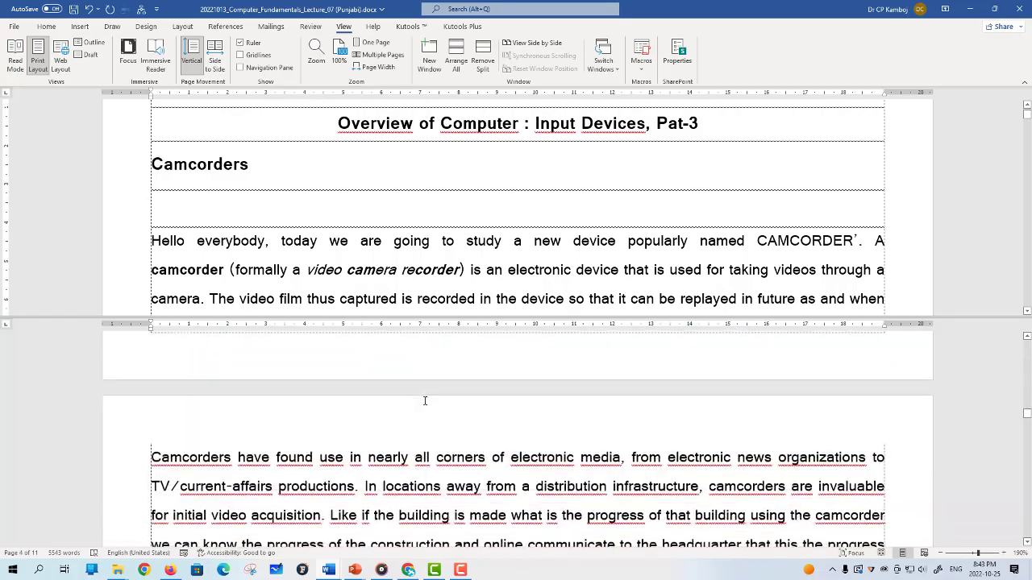
{"action": "scroll", "coordinate": [425, 401], "scroll_direction": "down", "scroll_amount": 5}
{"action": "scroll", "coordinate": [424, 400], "scroll_direction": "down", "scroll_amount": 4}
{"action": "scroll", "coordinate": [424, 400], "scroll_direction": "down", "scroll_amount": 4}
{"action": "scroll", "coordinate": [425, 401], "scroll_direction": "down", "scroll_amount": 5}
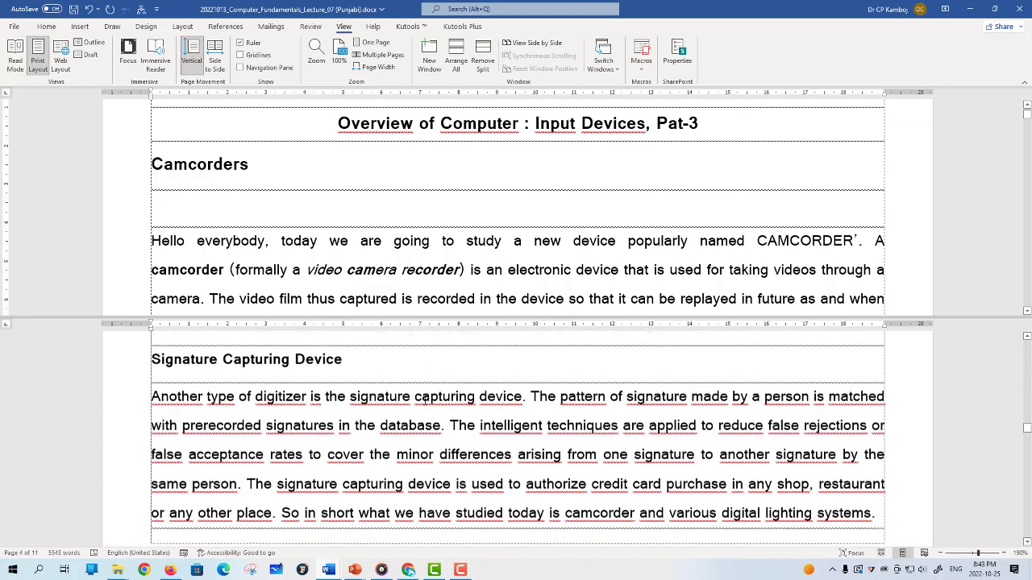
{"action": "scroll", "coordinate": [425, 401], "scroll_direction": "down", "scroll_amount": 4}
{"action": "scroll", "coordinate": [425, 401], "scroll_direction": "down", "scroll_amount": 5}
{"action": "scroll", "coordinate": [425, 401], "scroll_direction": "up", "scroll_amount": 3}
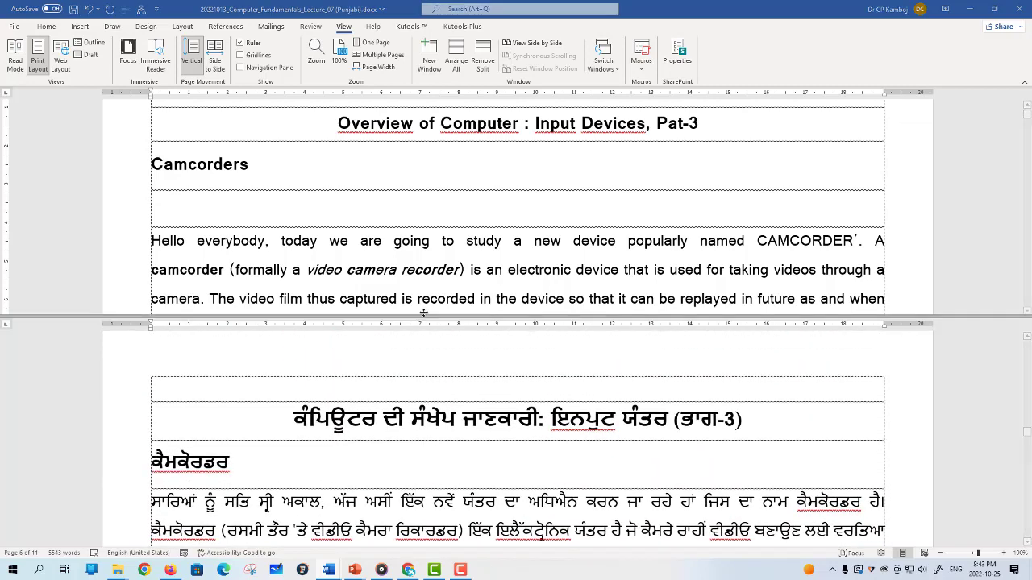
- Shorten the upper pane and collapse the ribbon to free up document space
{"action": "left_click_drag", "start_coordinate": [425, 317], "coordinate": [424, 284]}
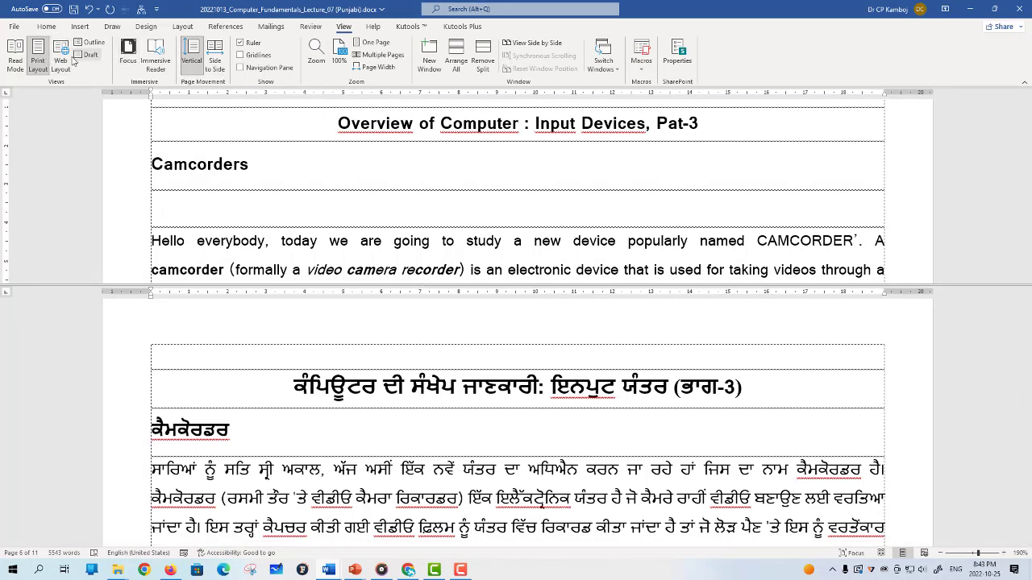
{"action": "left_click", "coordinate": [48, 27]}
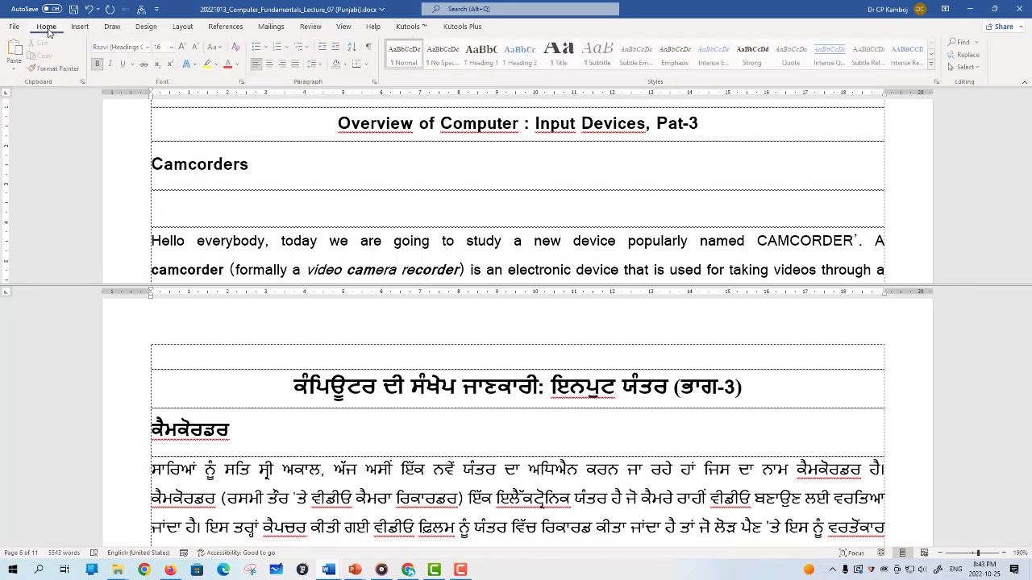
{"action": "double_click", "coordinate": [48, 27]}
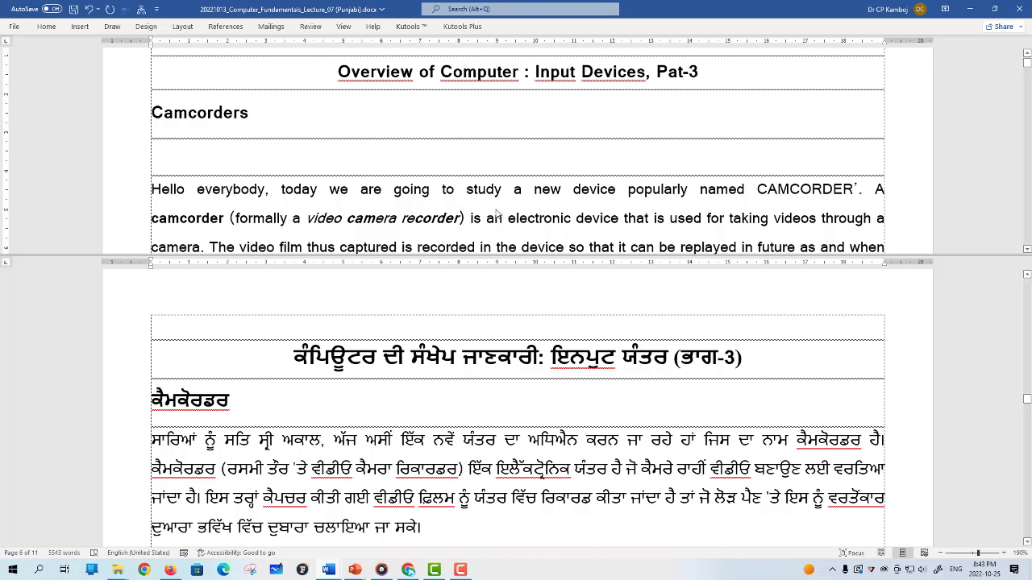
- Scroll so the English camcorder paragraphs line up above their Punjabi translation below
{"action": "scroll", "coordinate": [775, 204], "scroll_direction": "down", "scroll_amount": 1}
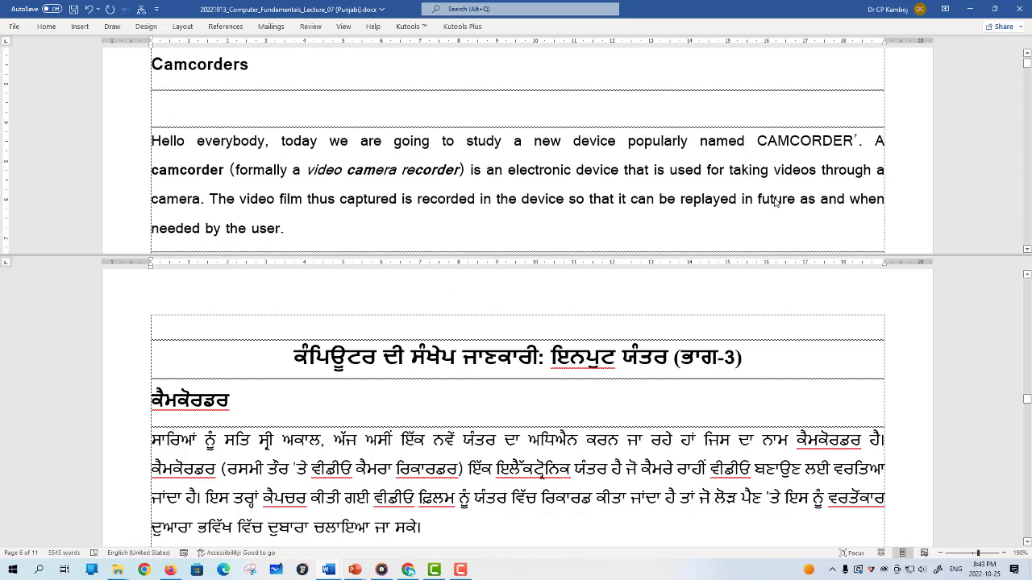
{"action": "scroll", "coordinate": [776, 203], "scroll_direction": "down", "scroll_amount": 2}
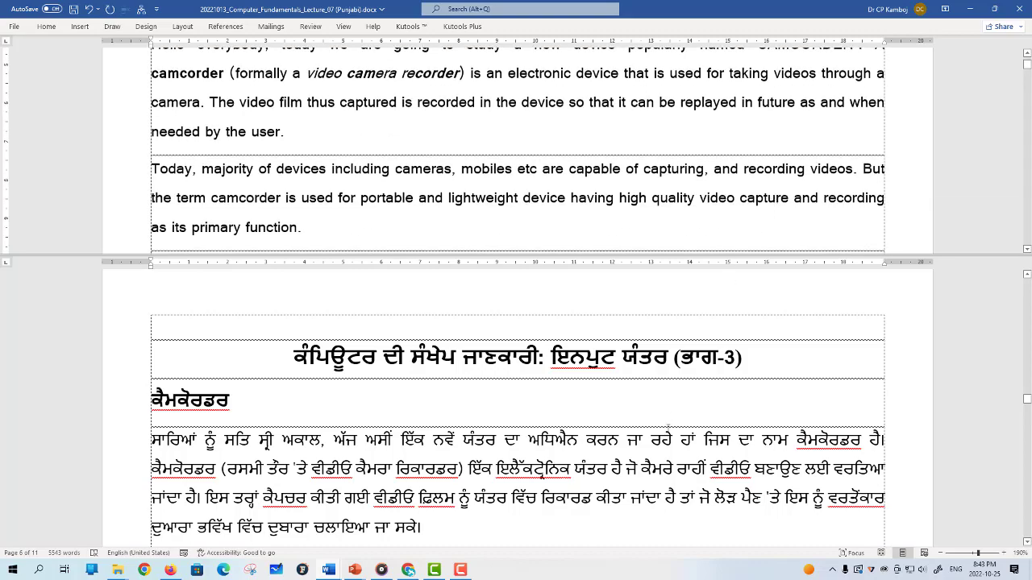
{"action": "scroll", "coordinate": [540, 429], "scroll_direction": "down", "scroll_amount": 1}
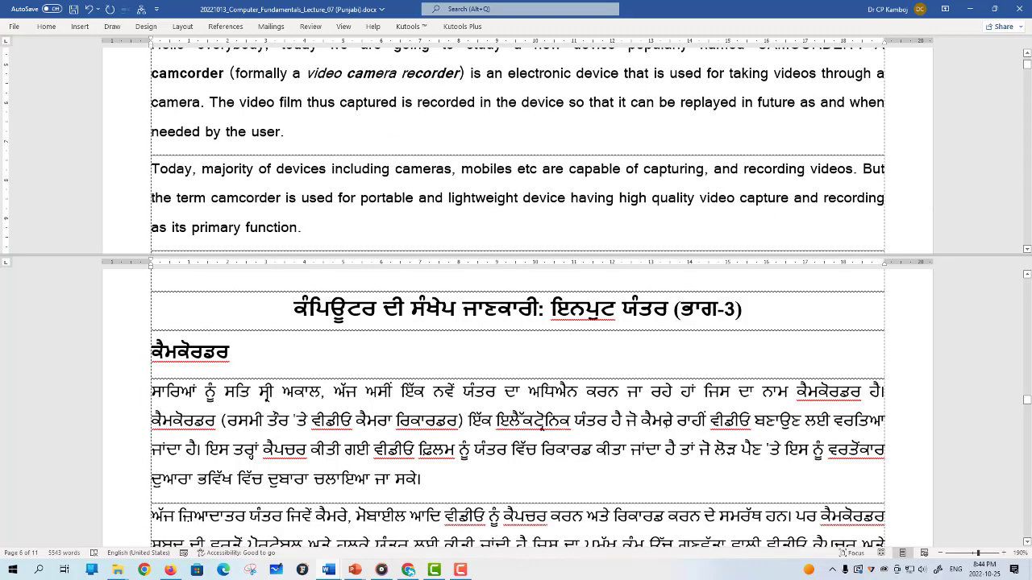
{"action": "scroll", "coordinate": [658, 427], "scroll_direction": "down", "scroll_amount": 2}
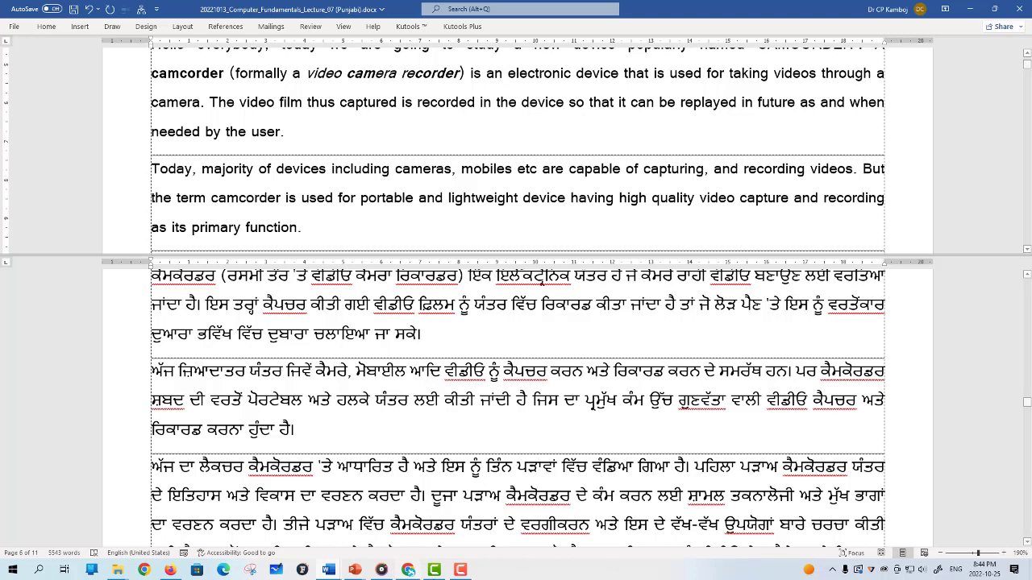
{"action": "left_click", "coordinate": [460, 570]}
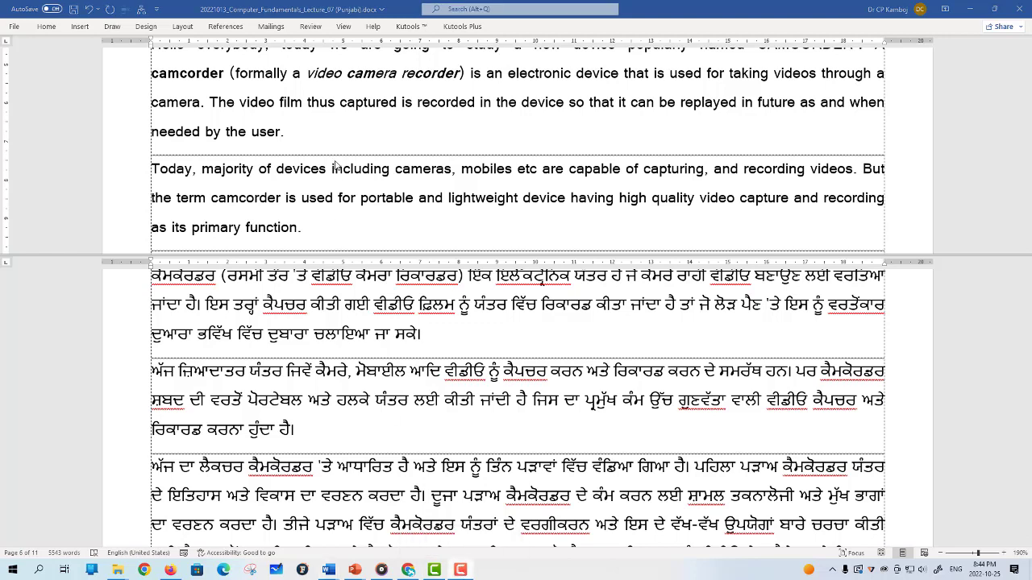